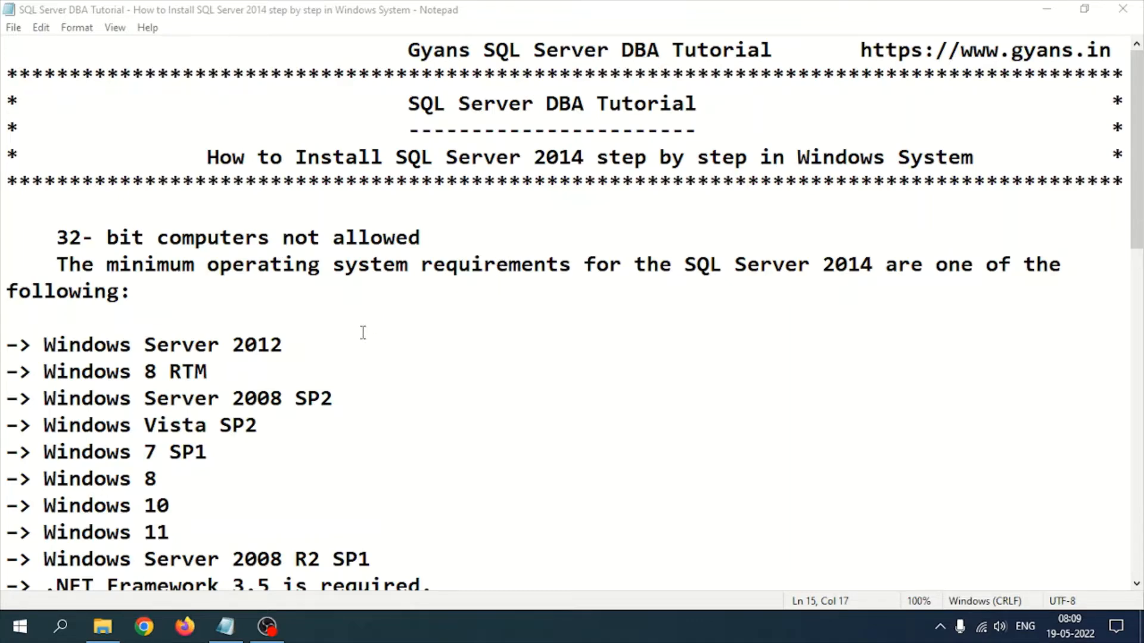
- Review the tutorial notes for the SQL Server 2014 operating system requirements, features to install and download link
scroll(357, 329, "down", 1)
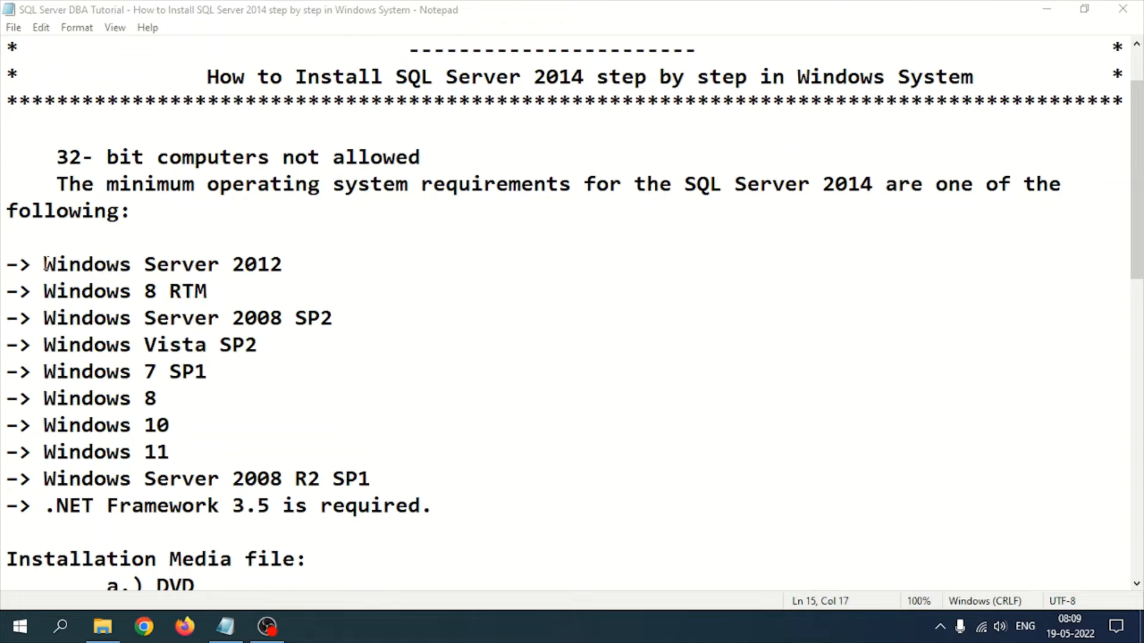
left_click_drag(43, 264, 445, 510)
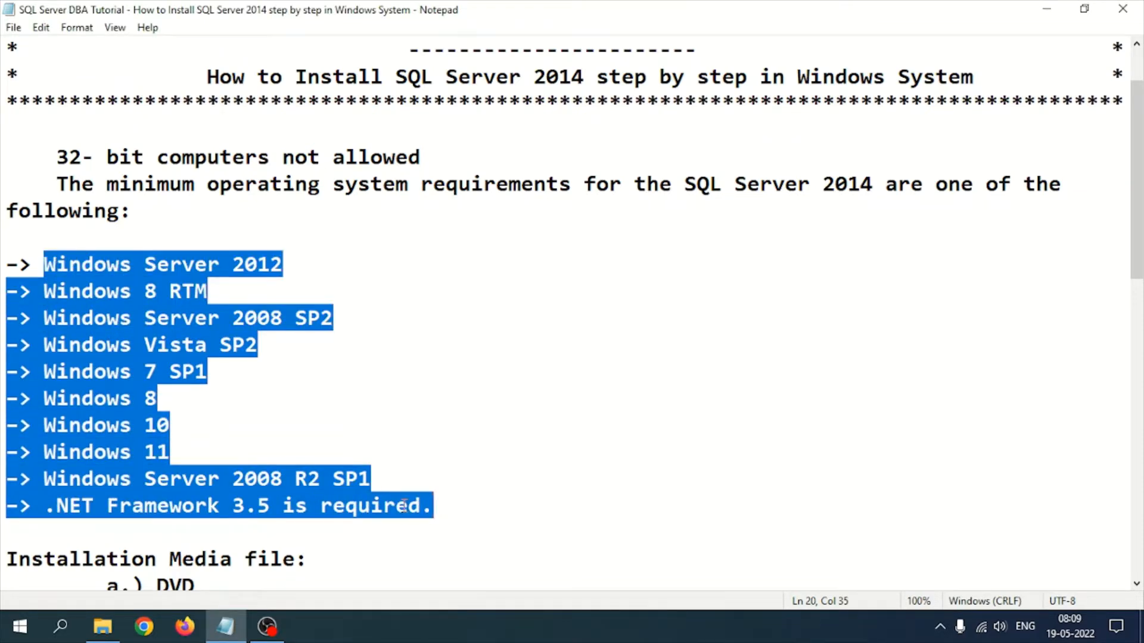
scroll(404, 505, "down", 4)
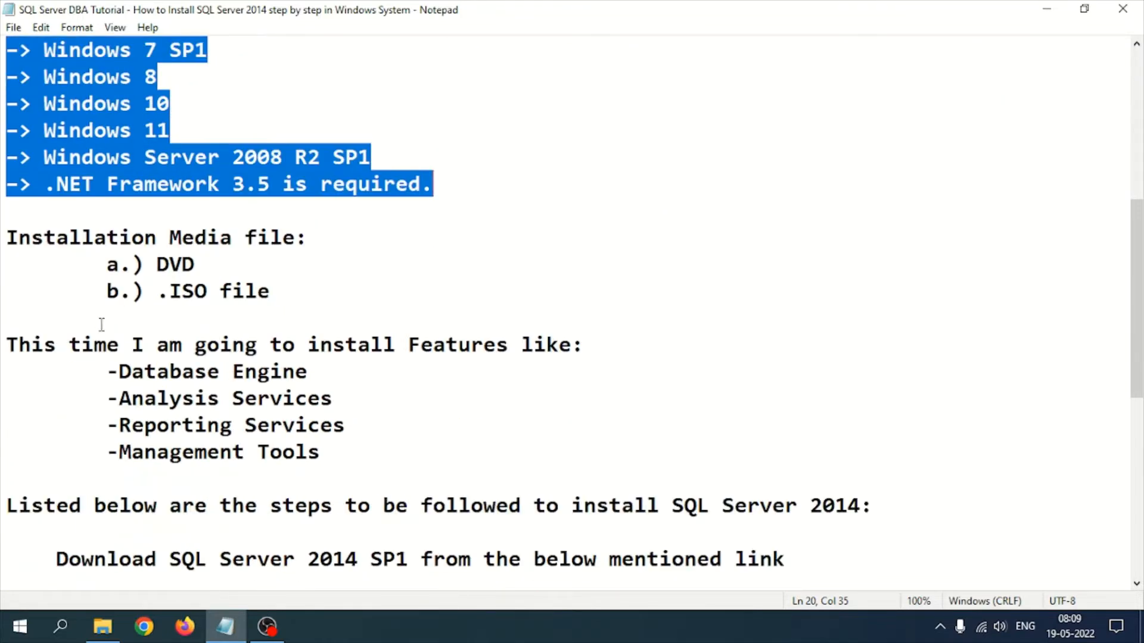
left_click_drag(332, 345, 572, 346)
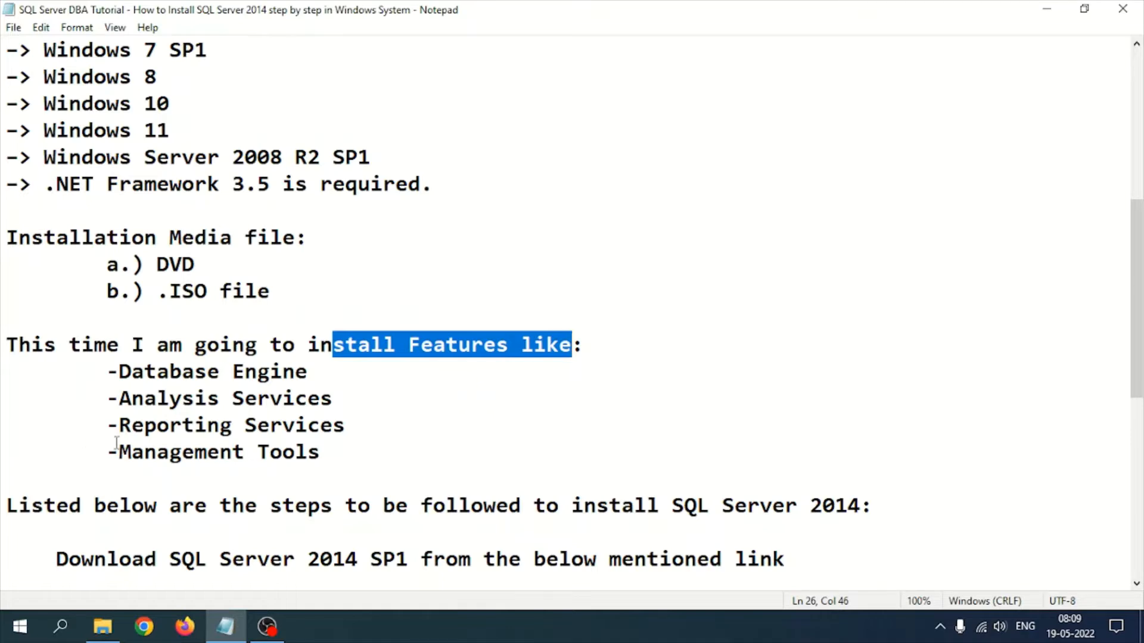
left_click_drag(119, 451, 322, 451)
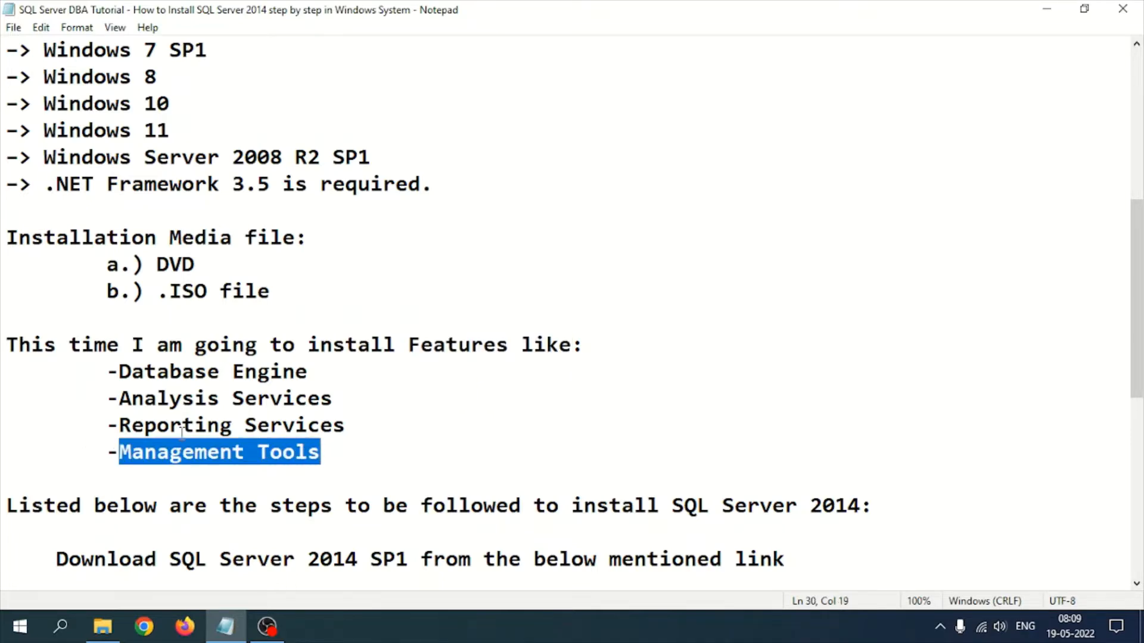
left_click(170, 452)
left_click_drag(119, 452, 335, 456)
left_click(335, 456)
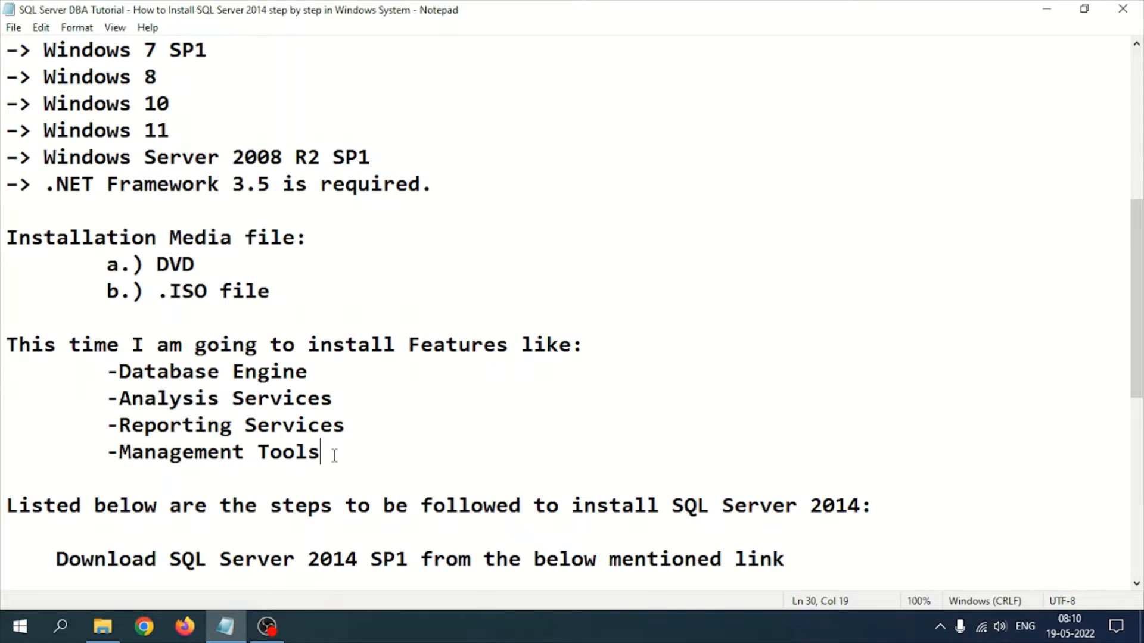
scroll(337, 450, "down", 4)
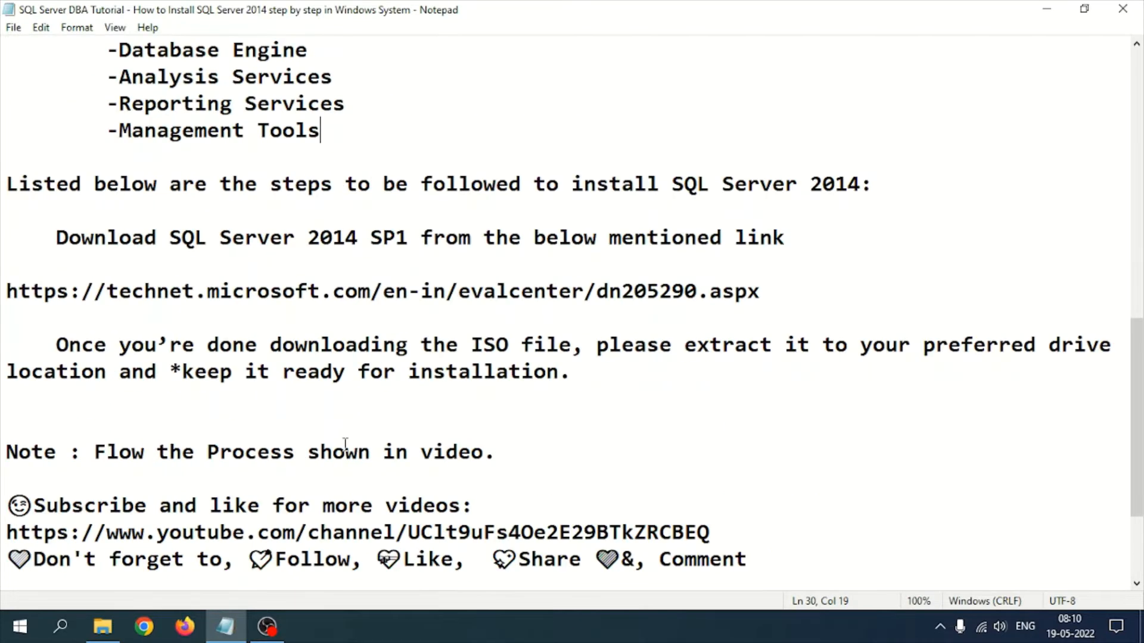
left_click_drag(170, 292, 443, 307)
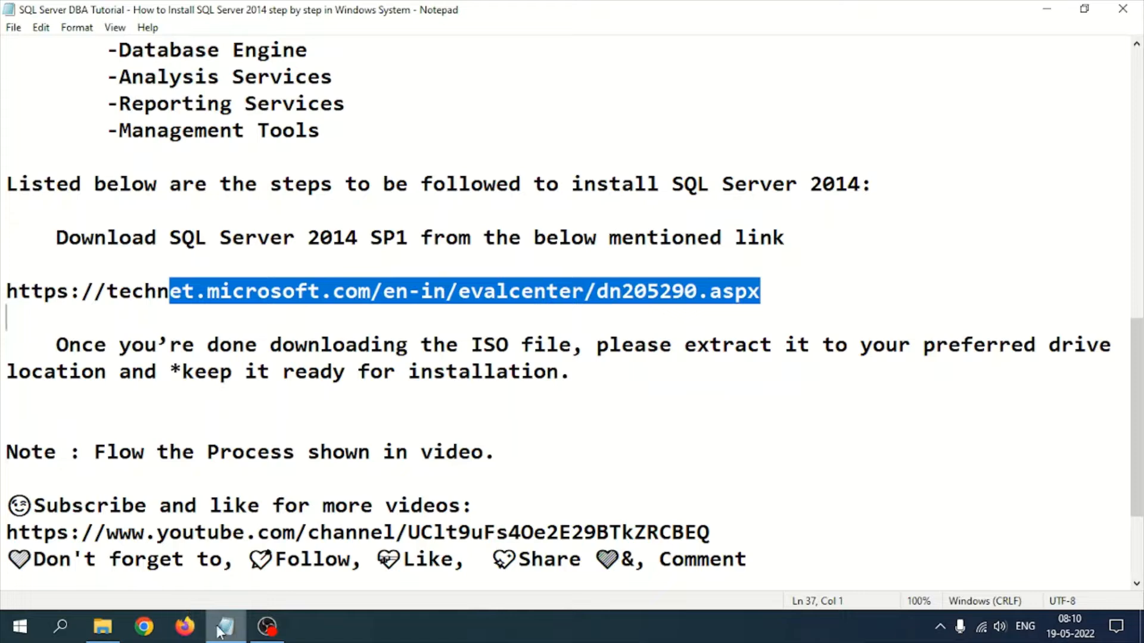
- In File Explorer, rename the SQL Server disc image to SQL_Server_2014_x64_64Bit by removing the website suffix
left_click(103, 626)
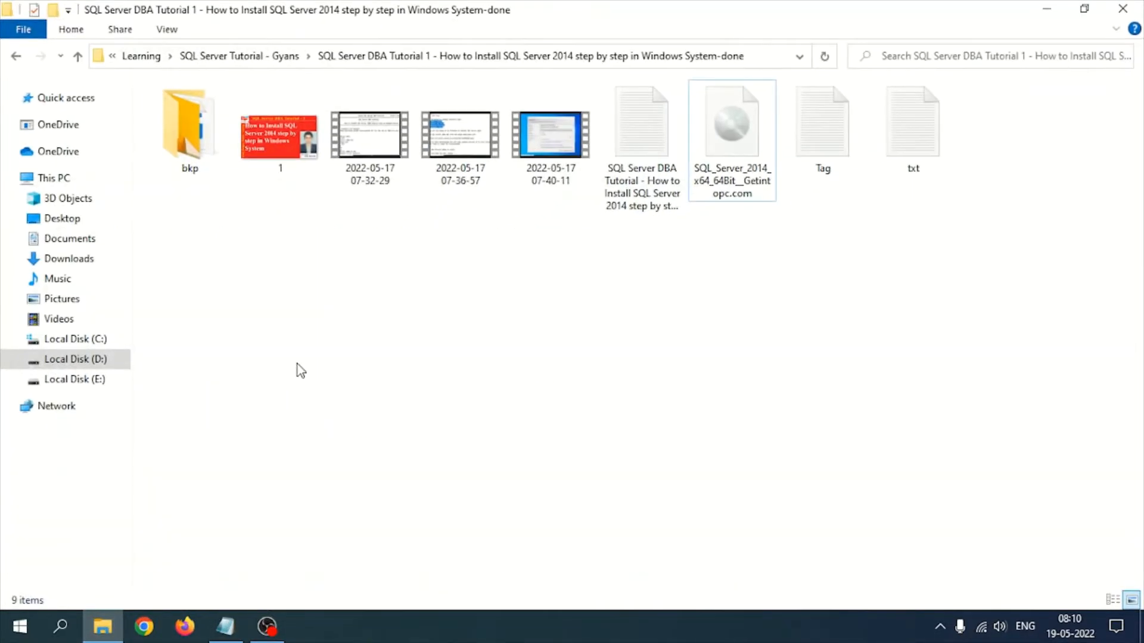
left_click(736, 191)
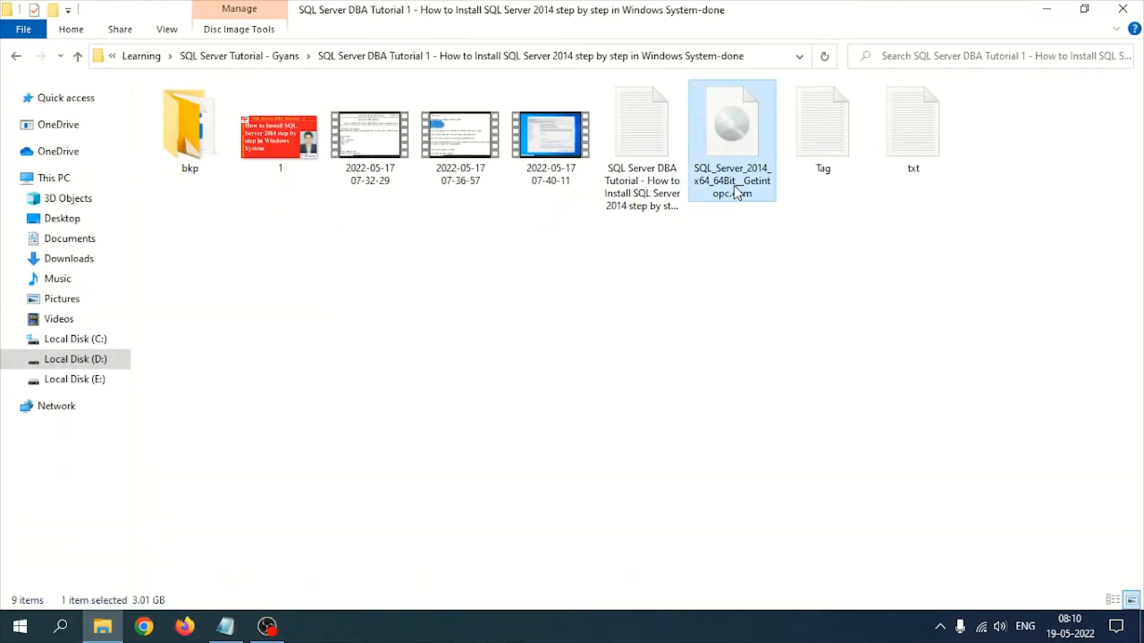
left_click(736, 190)
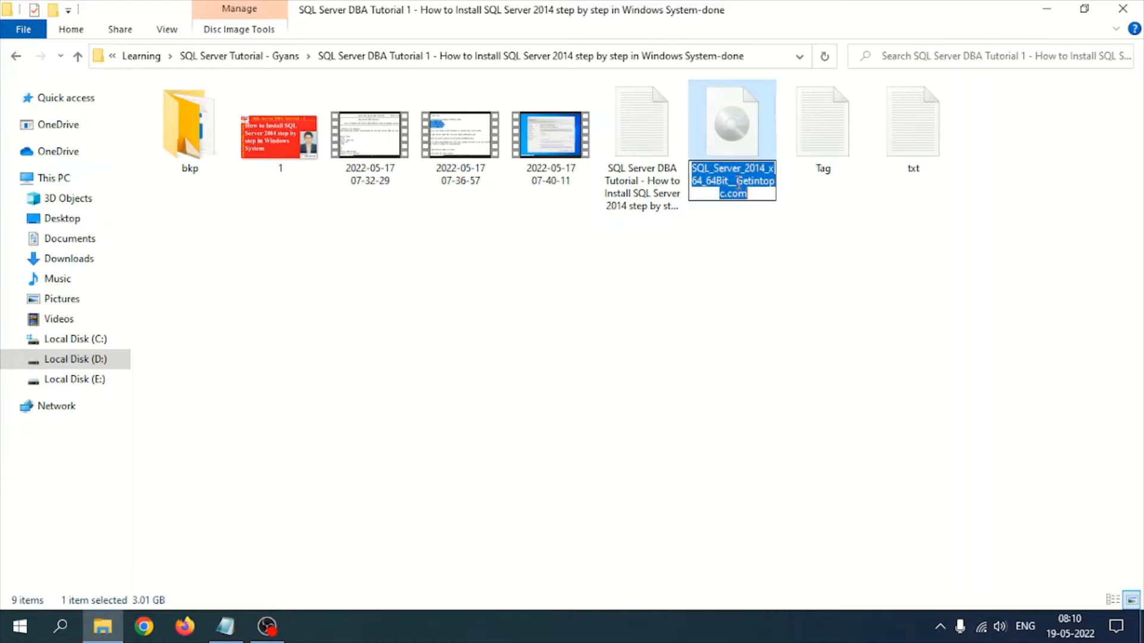
left_click(735, 181)
left_click_drag(727, 181, 775, 197)
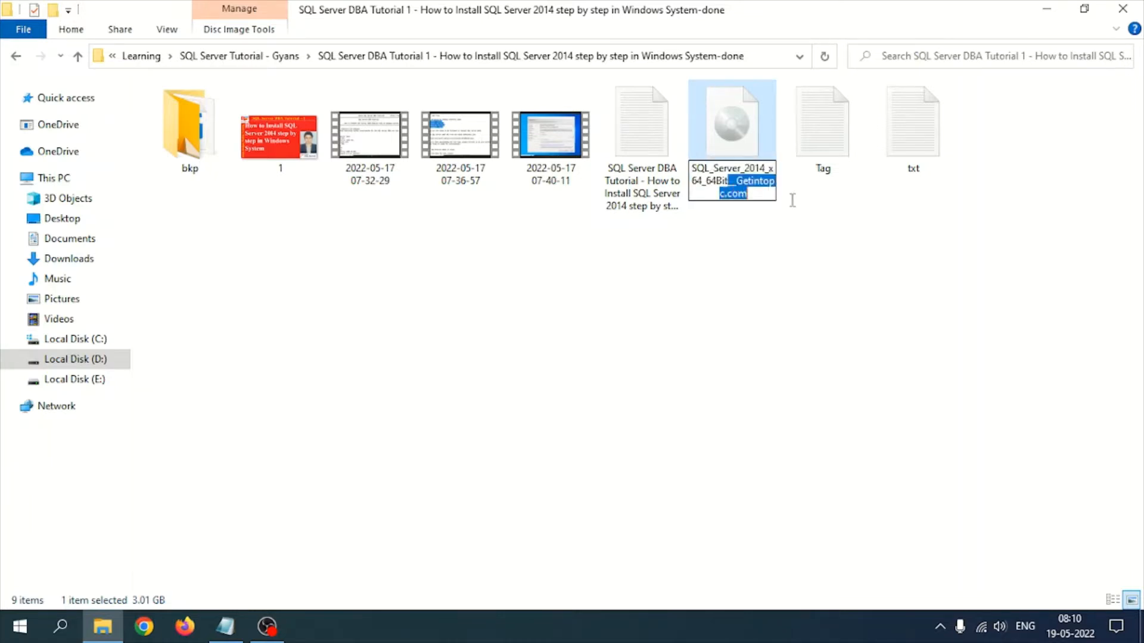
key("Delete")
key("Return")
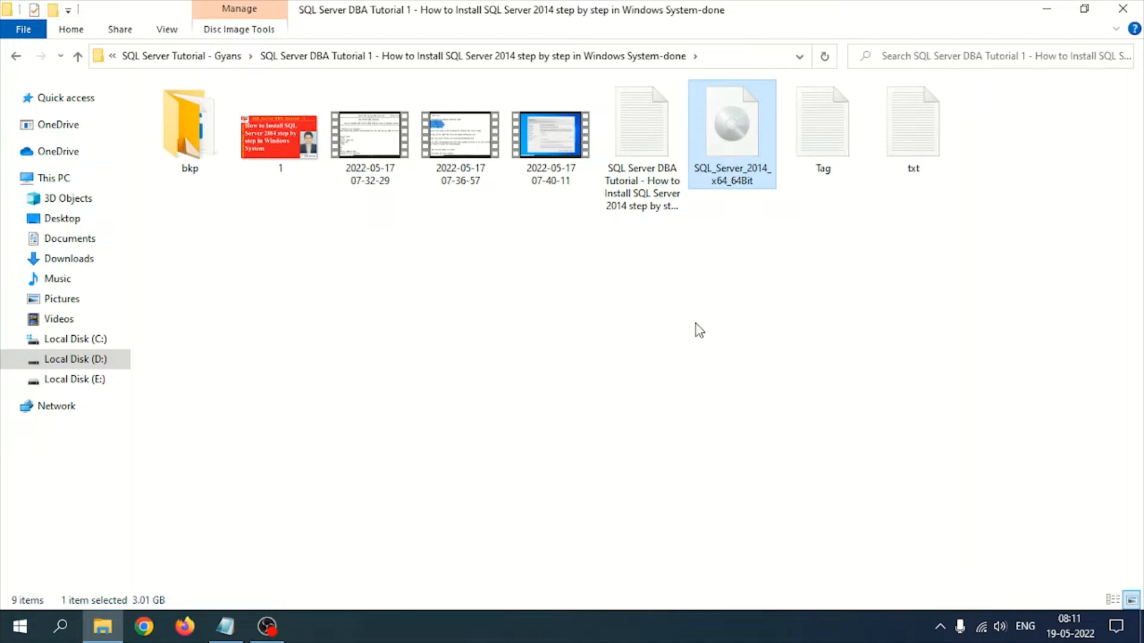
- Mount the SQL_Server_2014_x64_64Bit disc image and open its contents
mouse_move(737, 192)
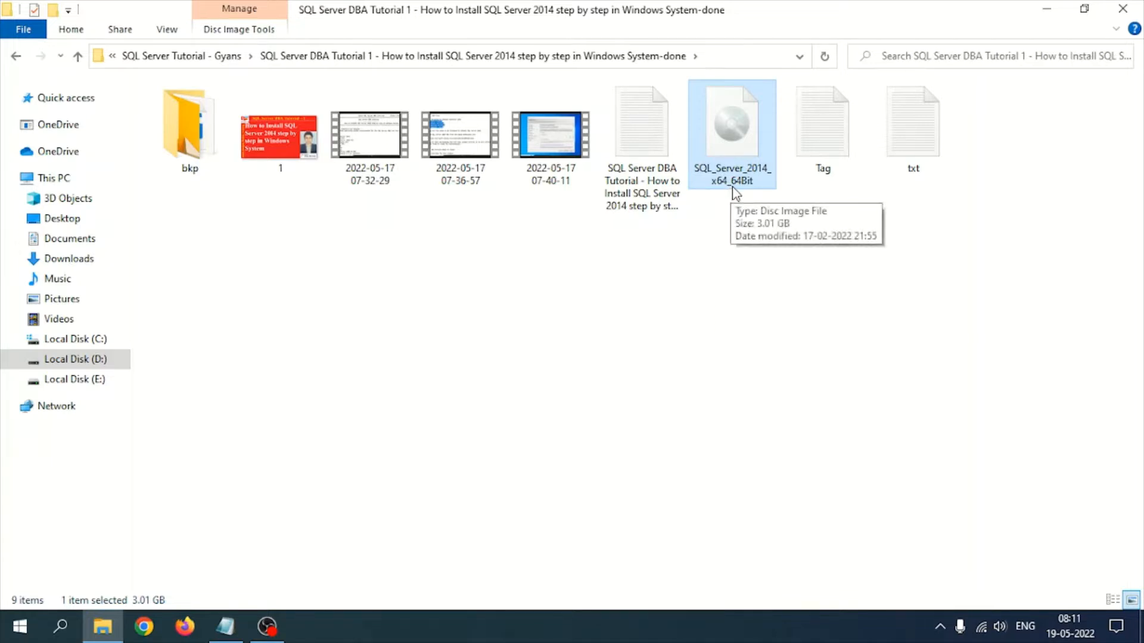
right_click(731, 148)
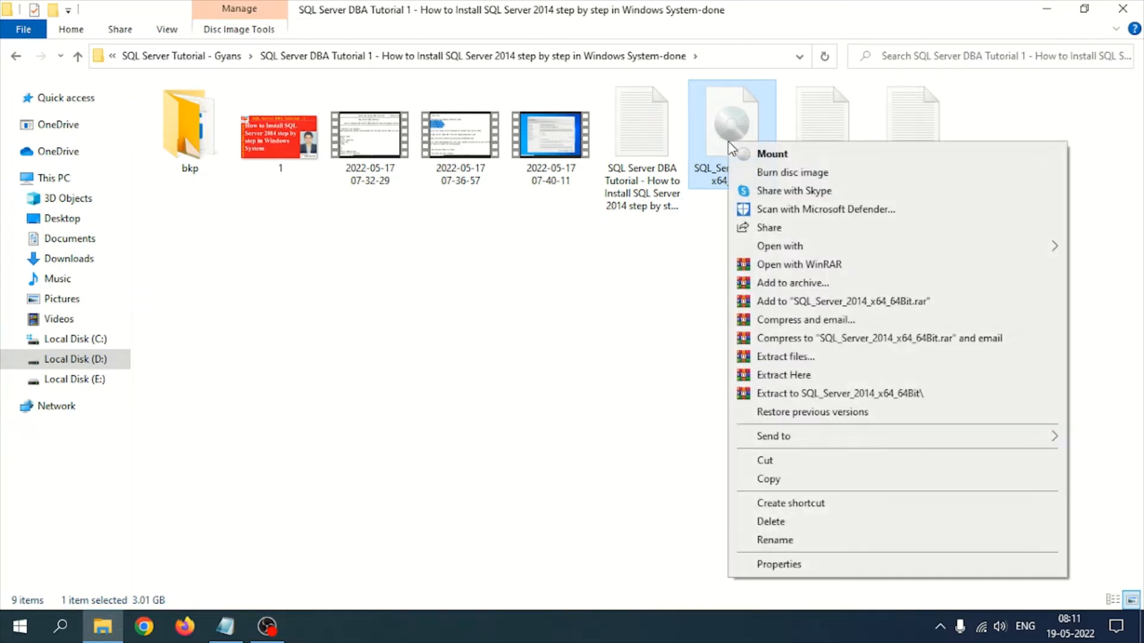
left_click(760, 156)
left_click(628, 331)
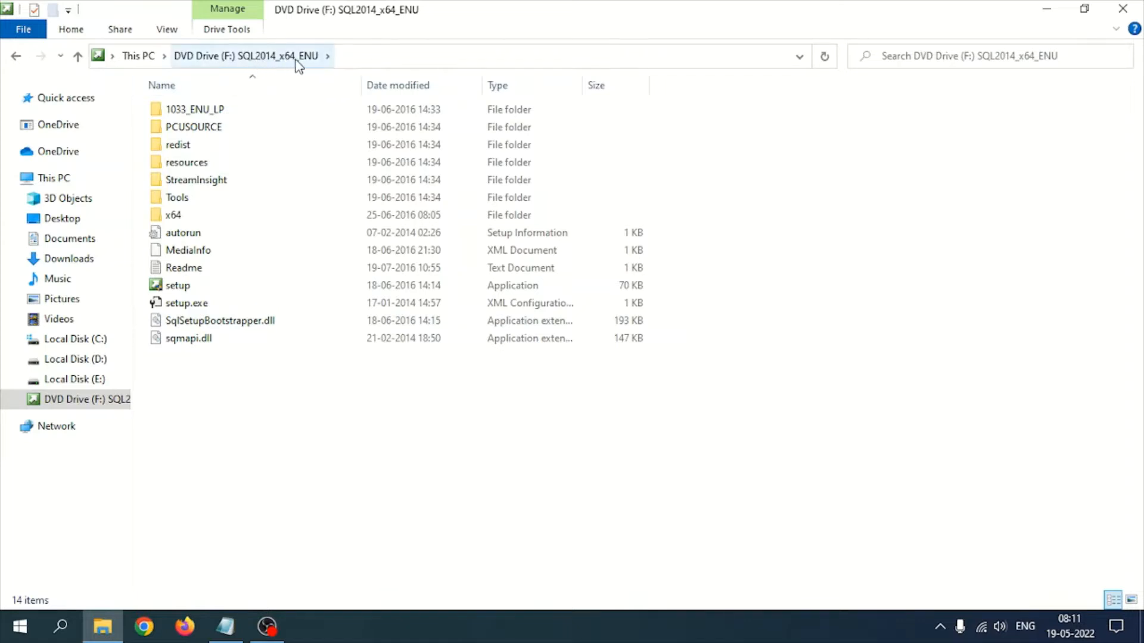
- Launch the setup application from the mounted SQL2014_x64_ENU drive
double_click(178, 286)
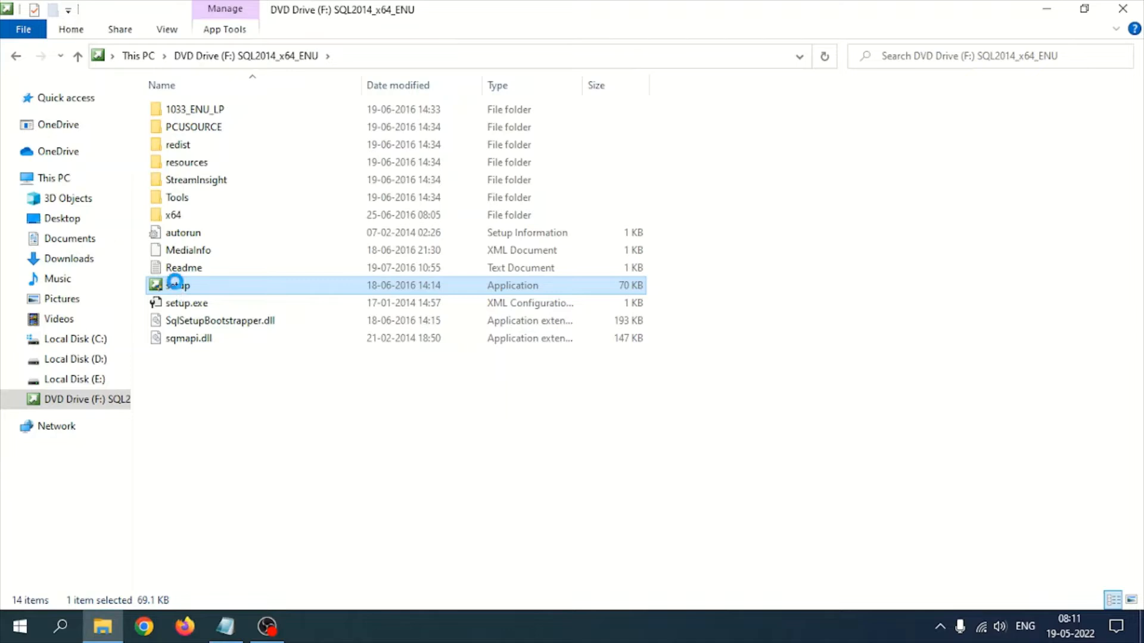
right_click(175, 284)
left_click(222, 312)
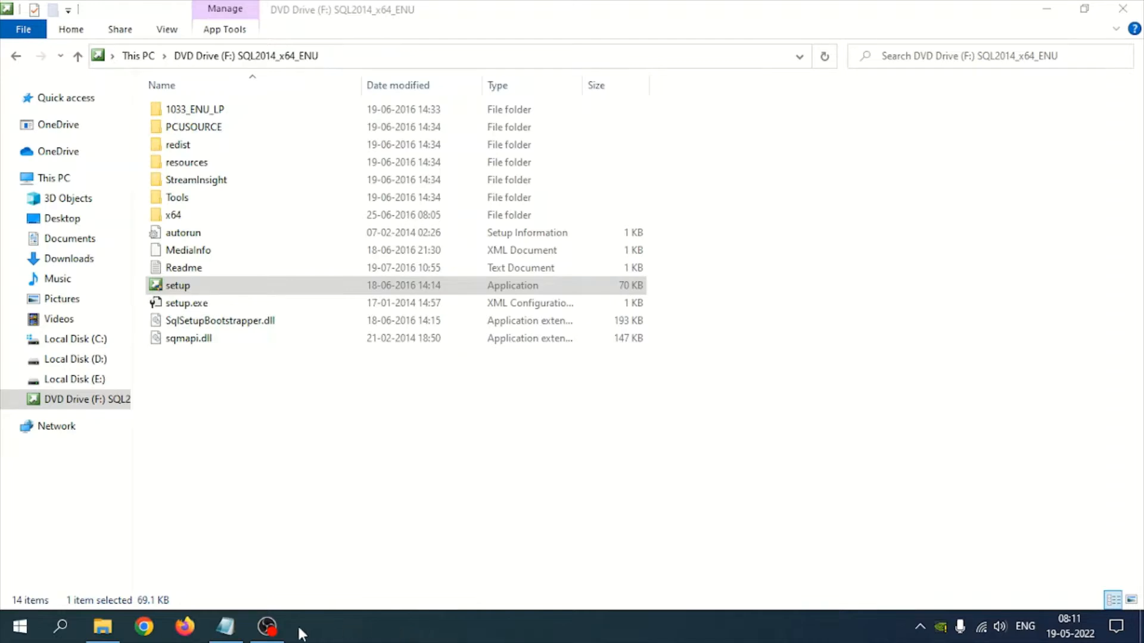
left_click(226, 627)
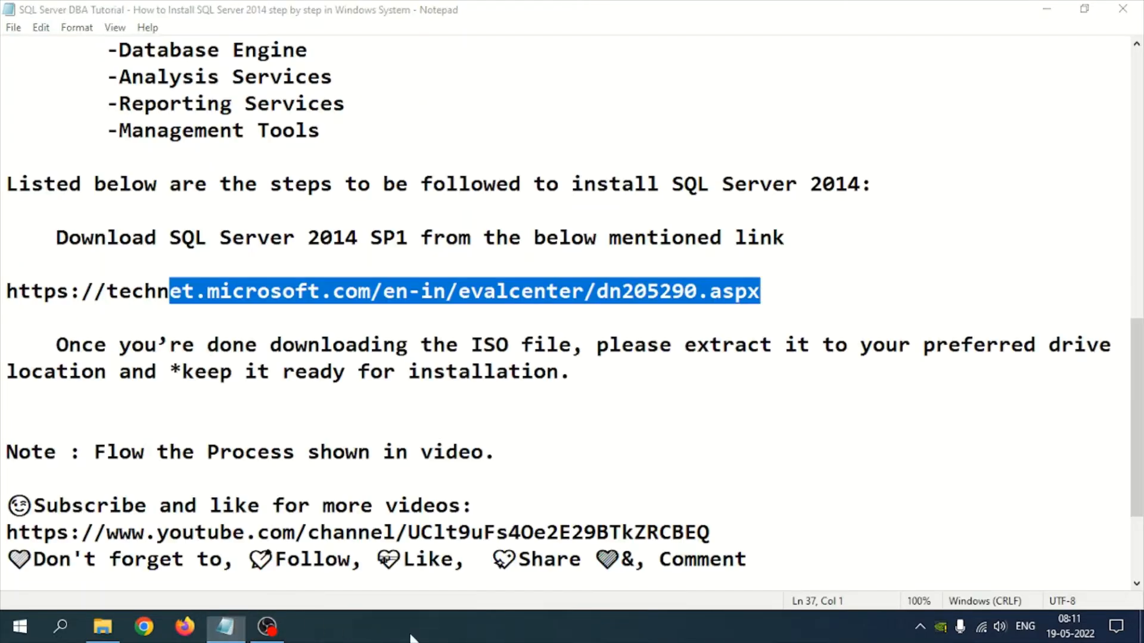
scroll(457, 480, "down", 2)
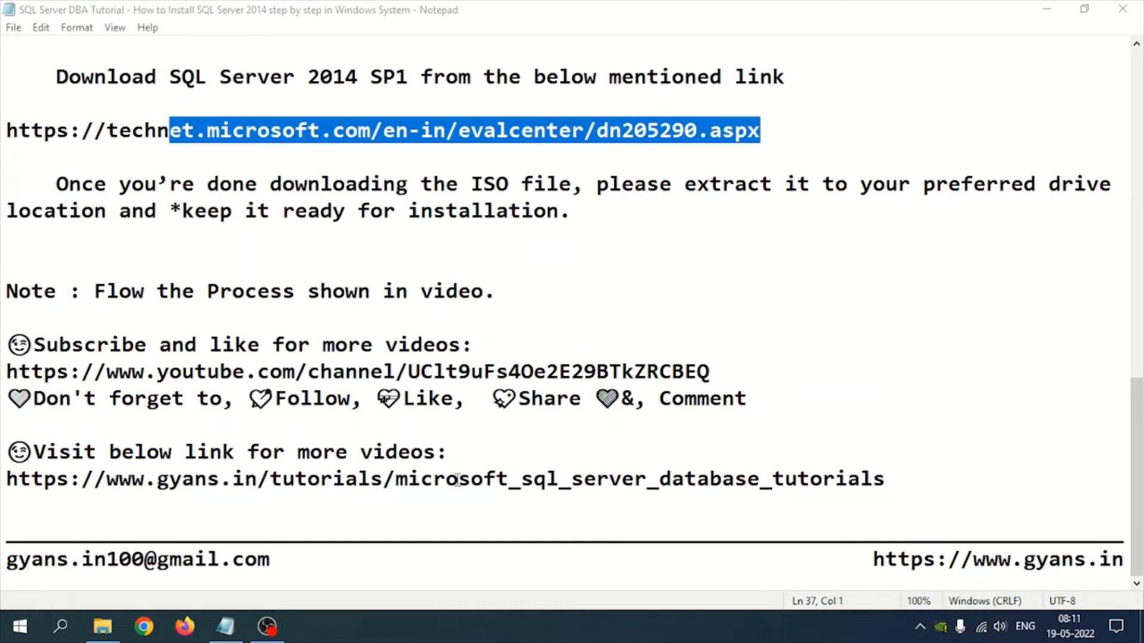
scroll(458, 481, "up", 12)
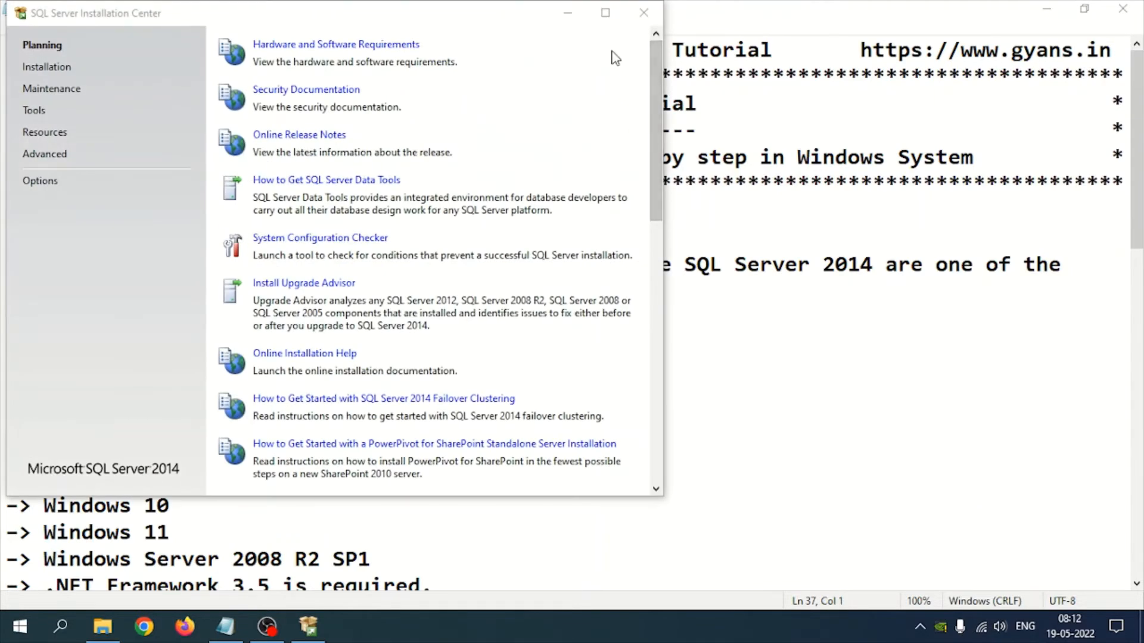
- Maximize the SQL Server Installation Center and start a new SQL Server stand-alone installation
left_click(604, 13)
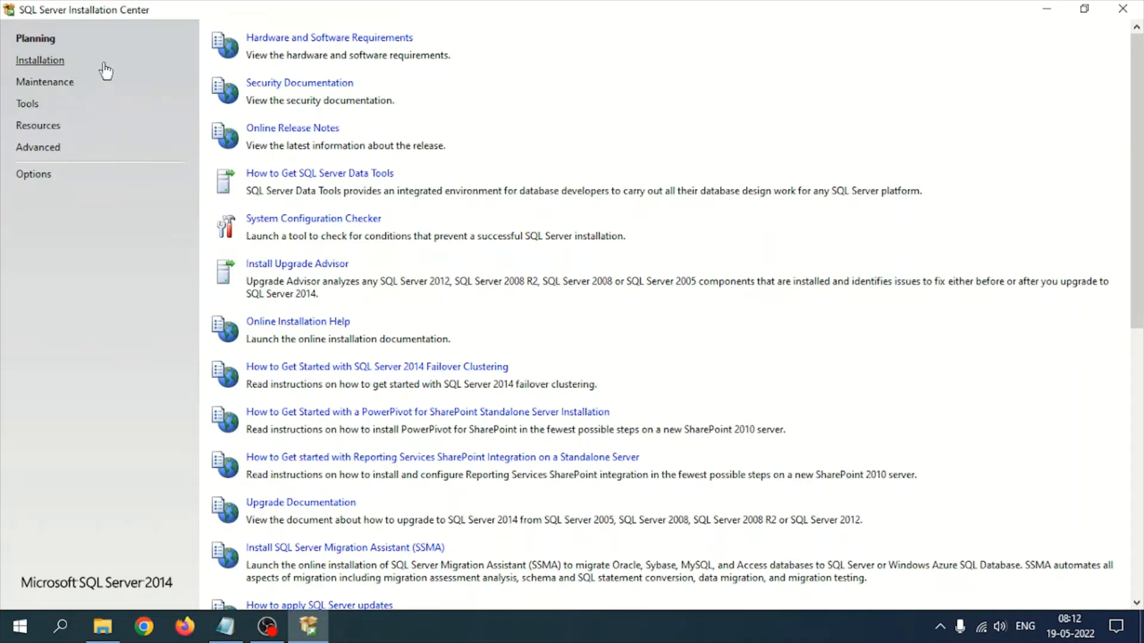
left_click(38, 62)
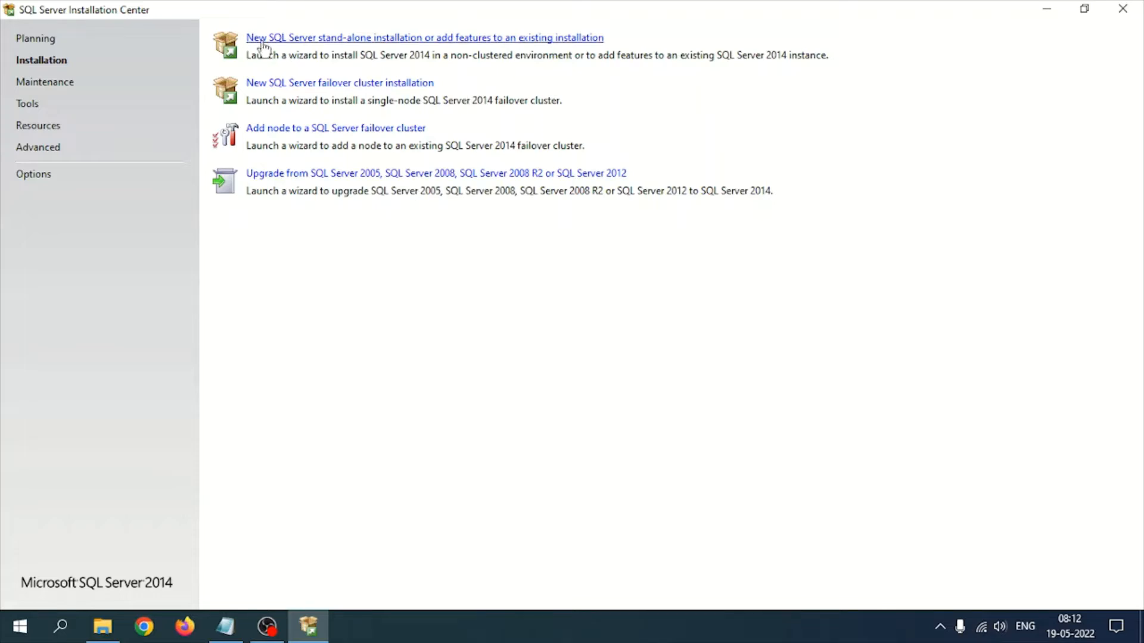
left_click(296, 41)
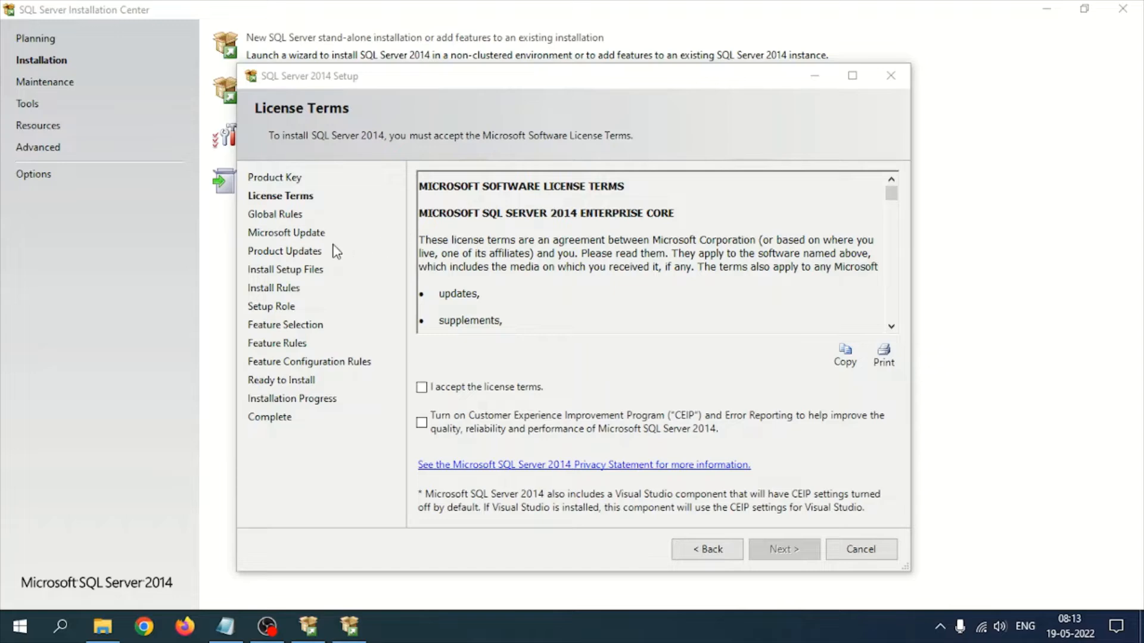
- Accept the Microsoft SQL Server 2014 license terms and continue the setup
left_click(422, 389)
scroll(517, 262, "down", 10)
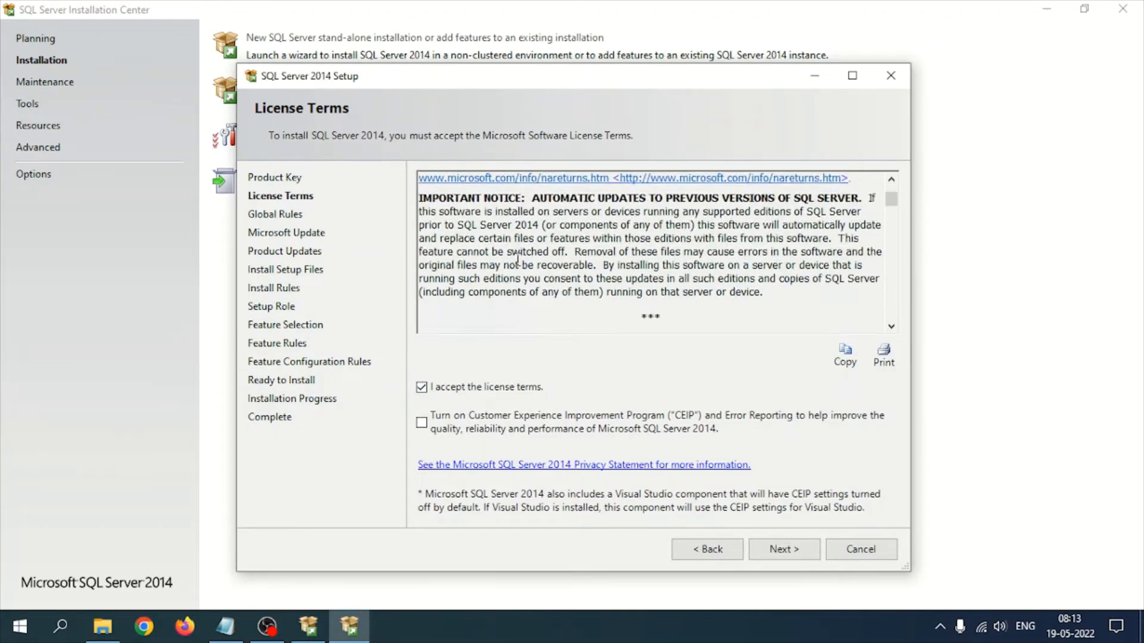
scroll(522, 286, "down", 2)
scroll(522, 287, "down", 3)
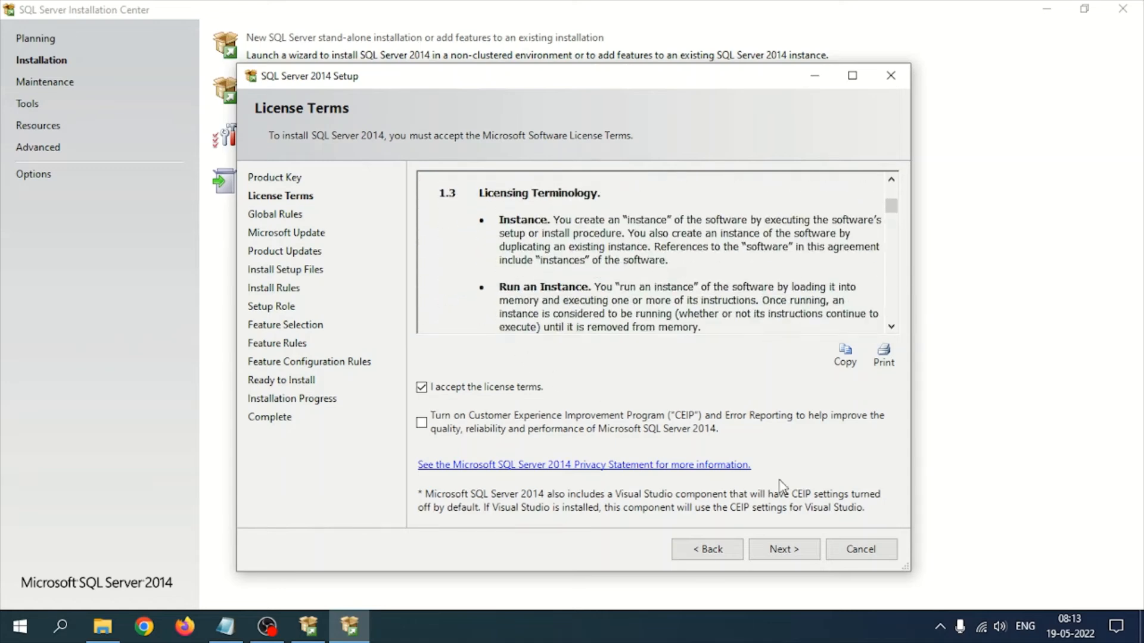
left_click(792, 550)
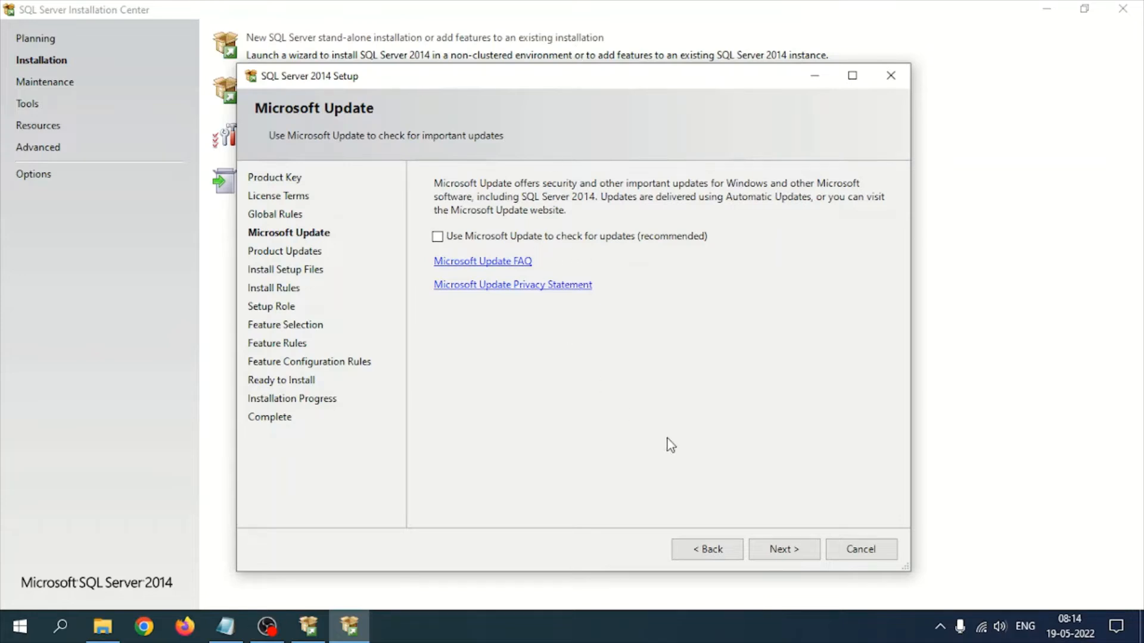
- Advance setup to feature selection without enabling Microsoft Update checks, keeping the SQL Server Feature Installation role
left_click(777, 545)
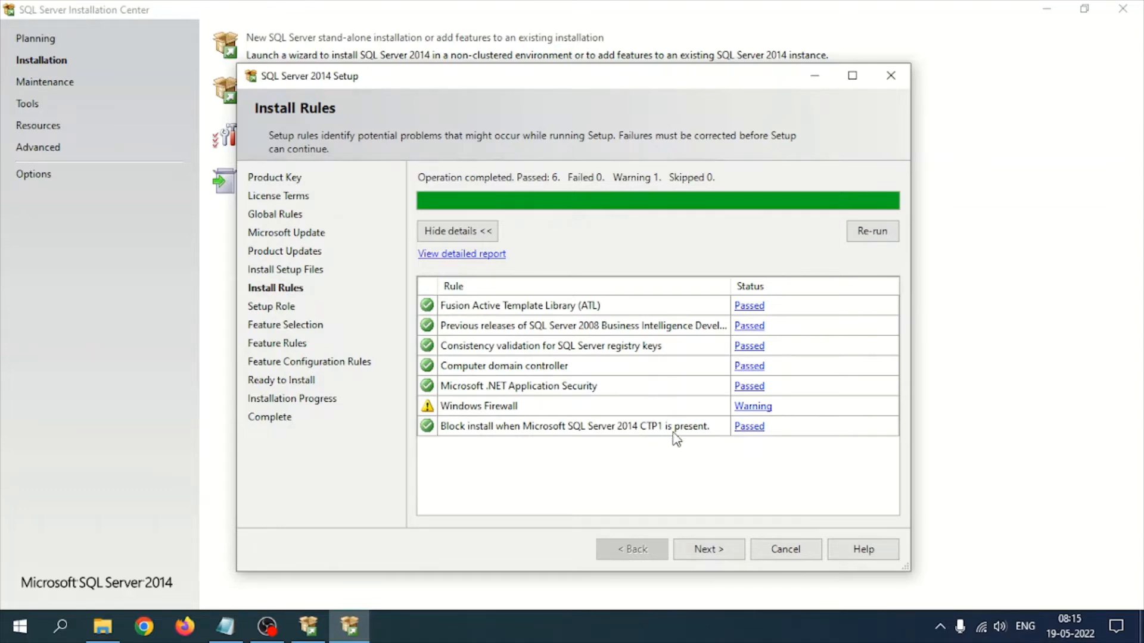
left_click(715, 550)
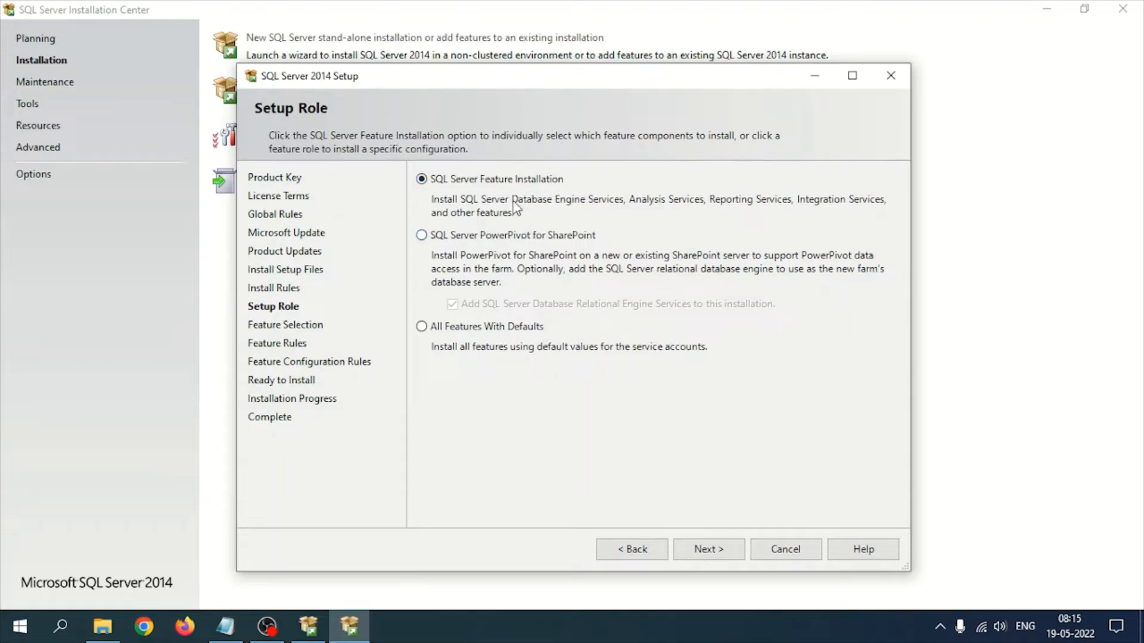
left_click(709, 550)
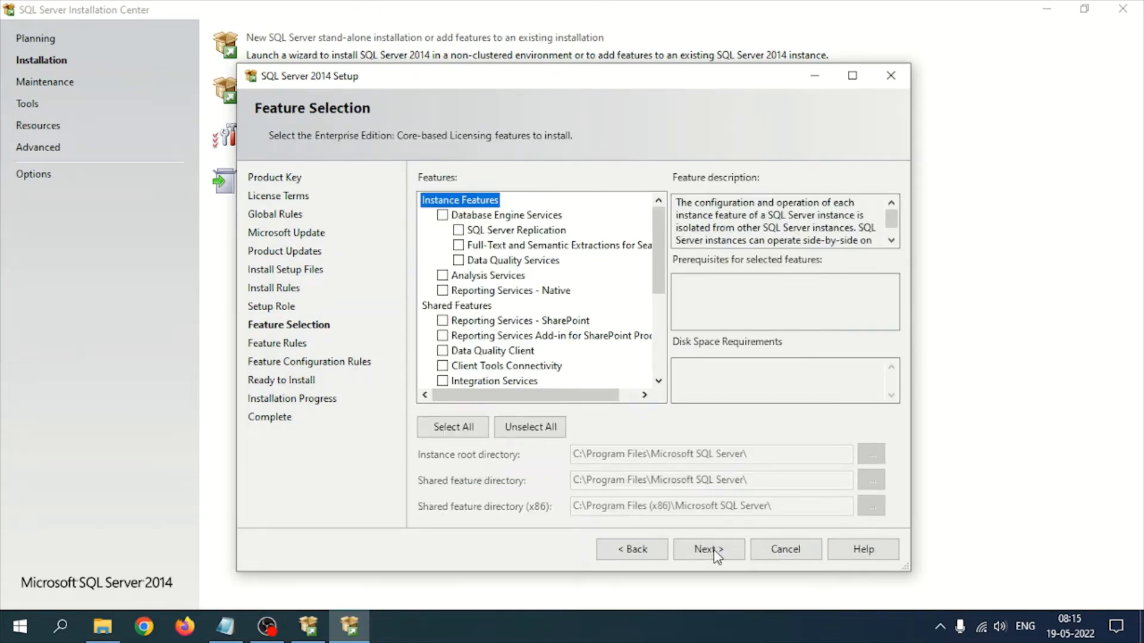
- Select the instance features Database Engine Services, SQL Server Replication, Full-Text and Semantic Extractions for Search, Analysis Services, and Reporting Services - Native
scroll(577, 312, "down", 4)
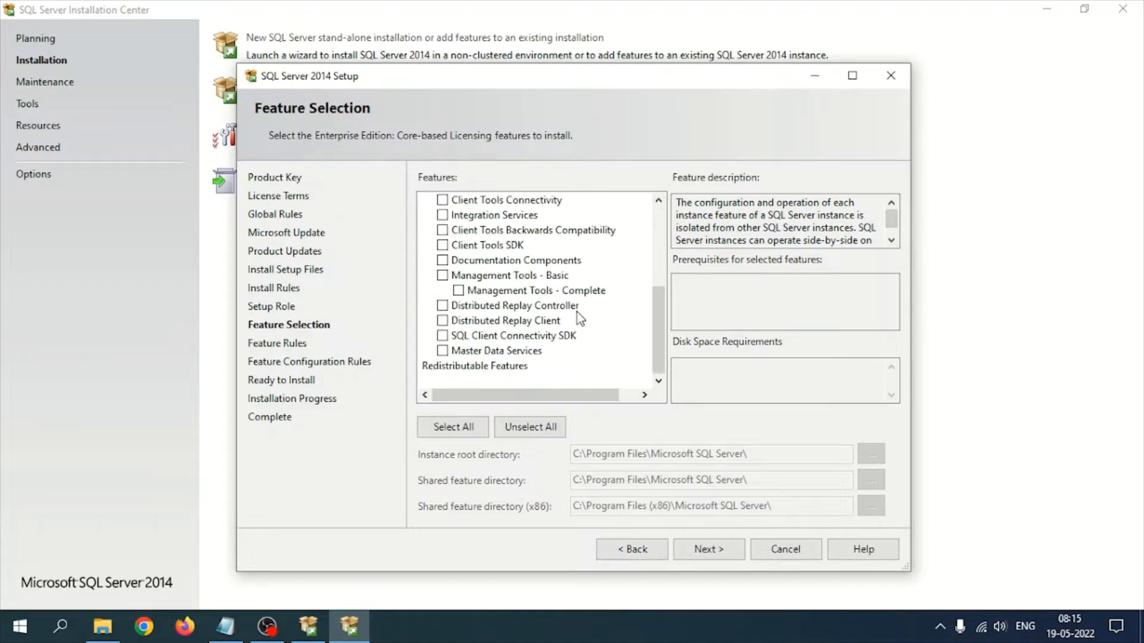
scroll(577, 312, "up", 5)
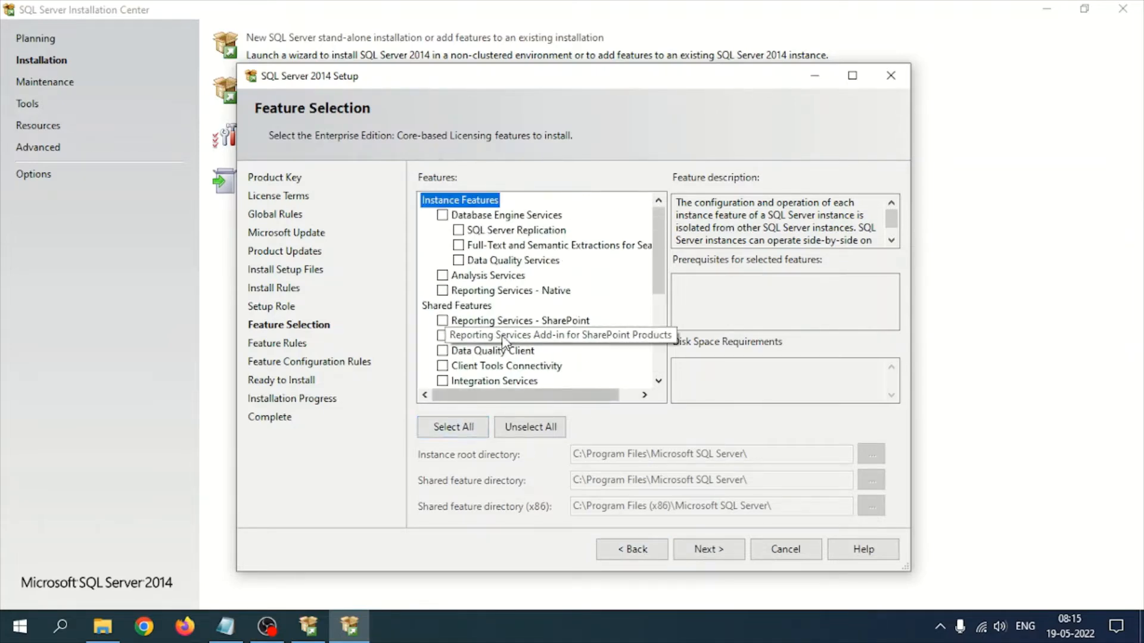
scroll(506, 339, "down", 2)
scroll(506, 338, "down", 2)
scroll(506, 337, "up", 4)
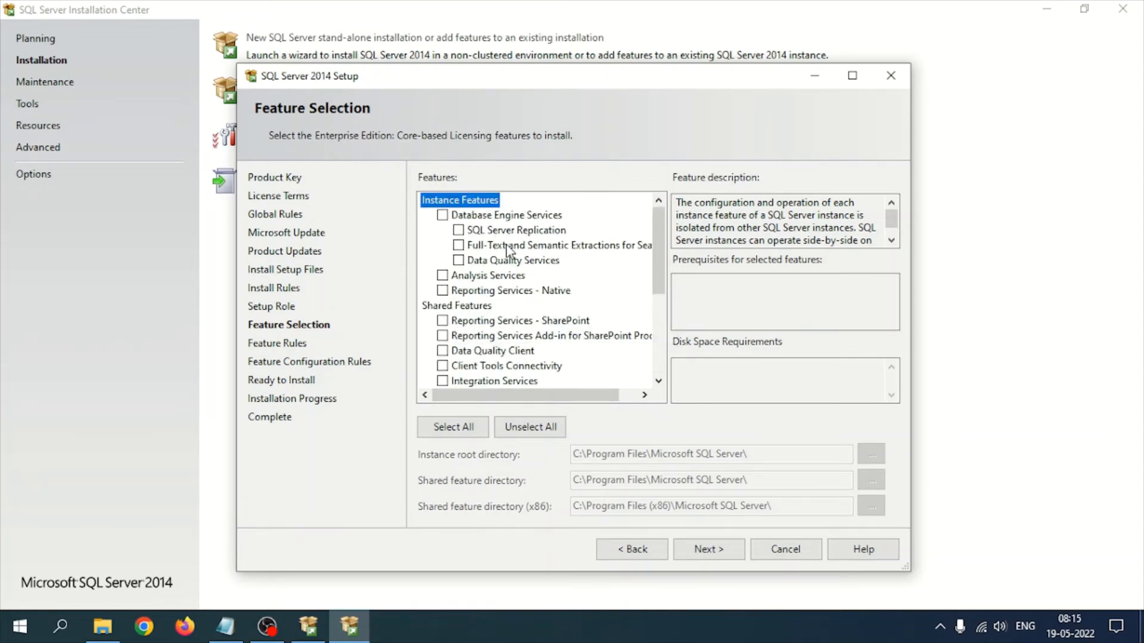
left_click(442, 216)
left_click(458, 231)
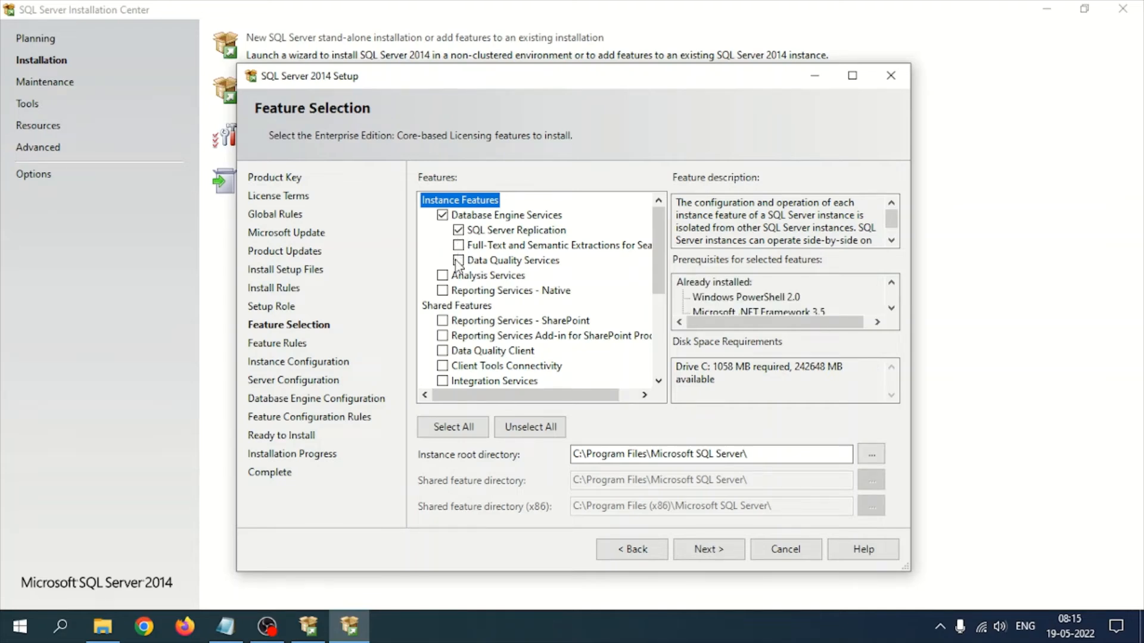
left_click(458, 246)
left_click(442, 276)
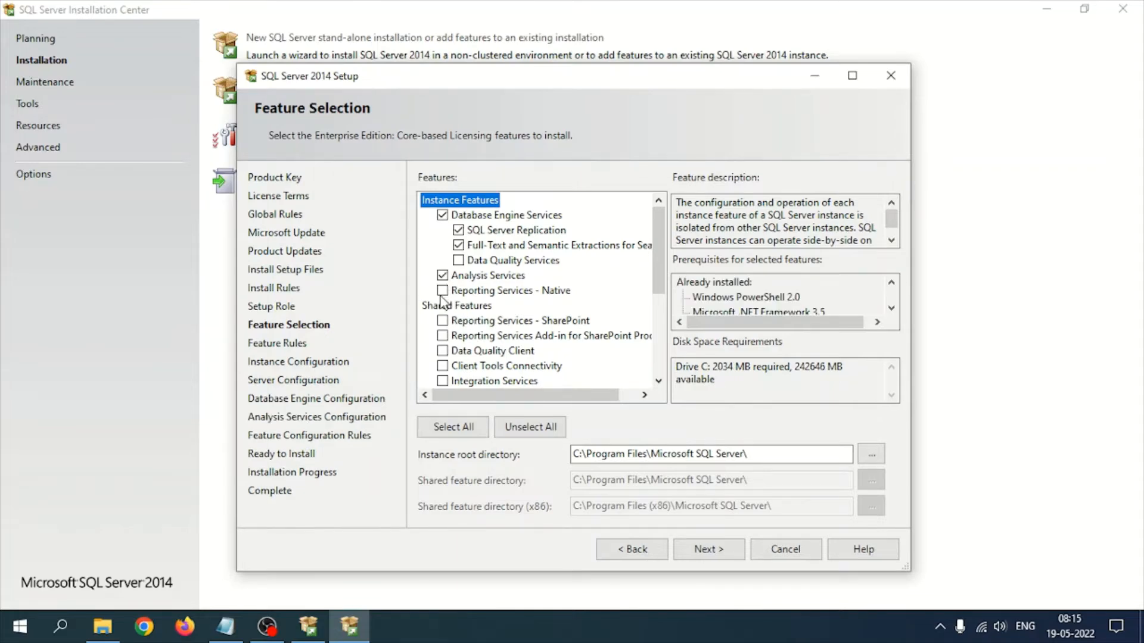
left_click(442, 290)
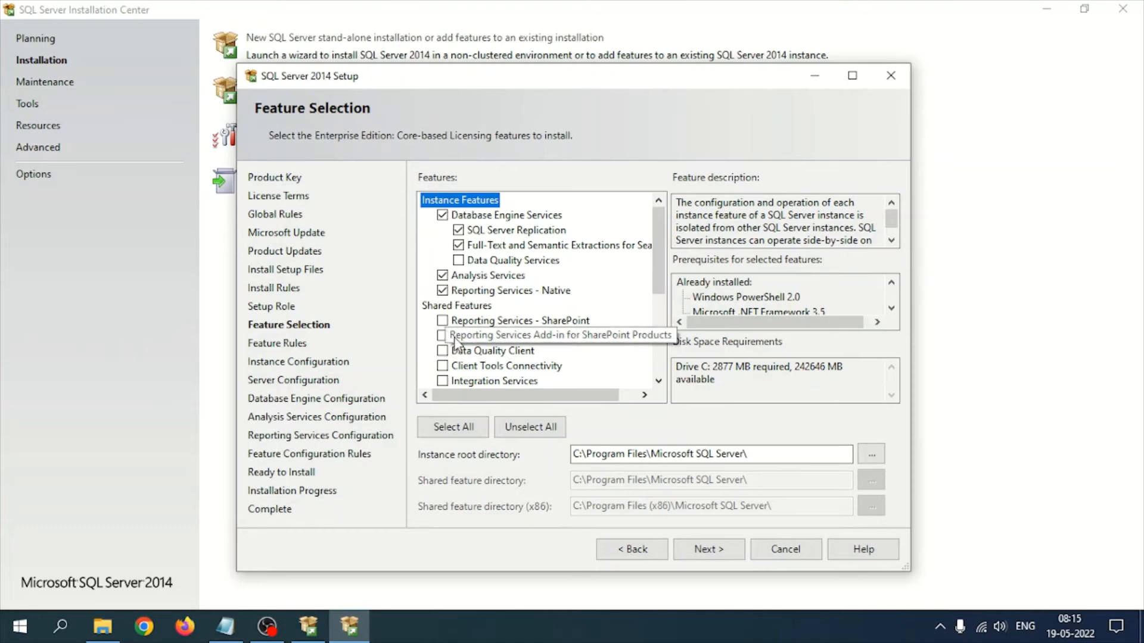
- Select the shared features Client Tools Connectivity, Client Tools Backwards Compatibility, and Client Tools SDK
scroll(453, 339, "down", 1)
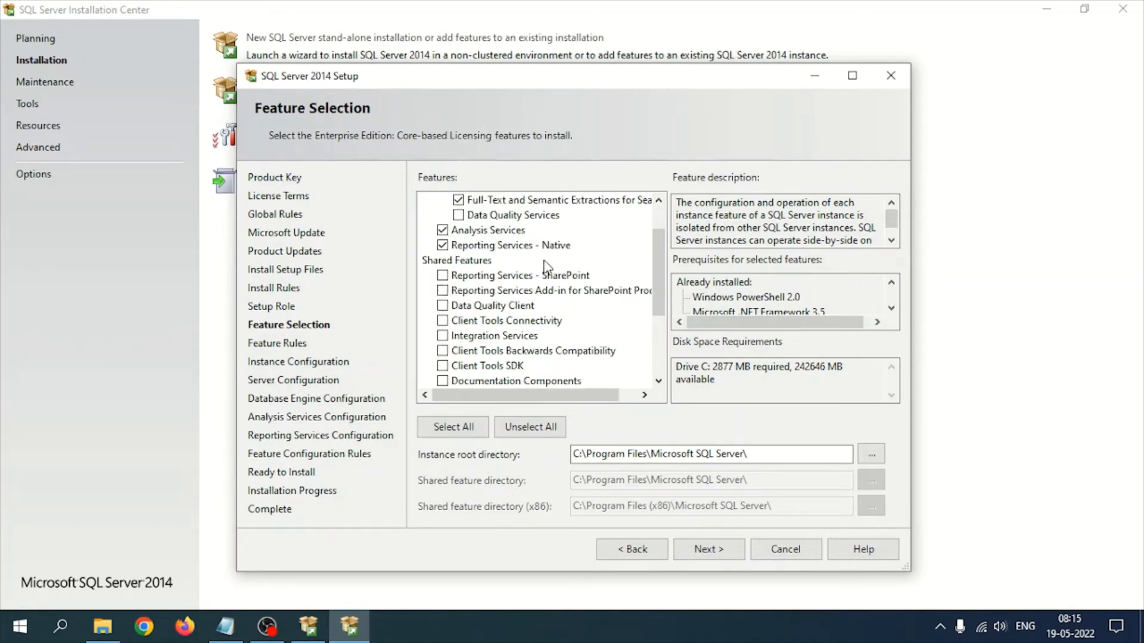
left_click(442, 322)
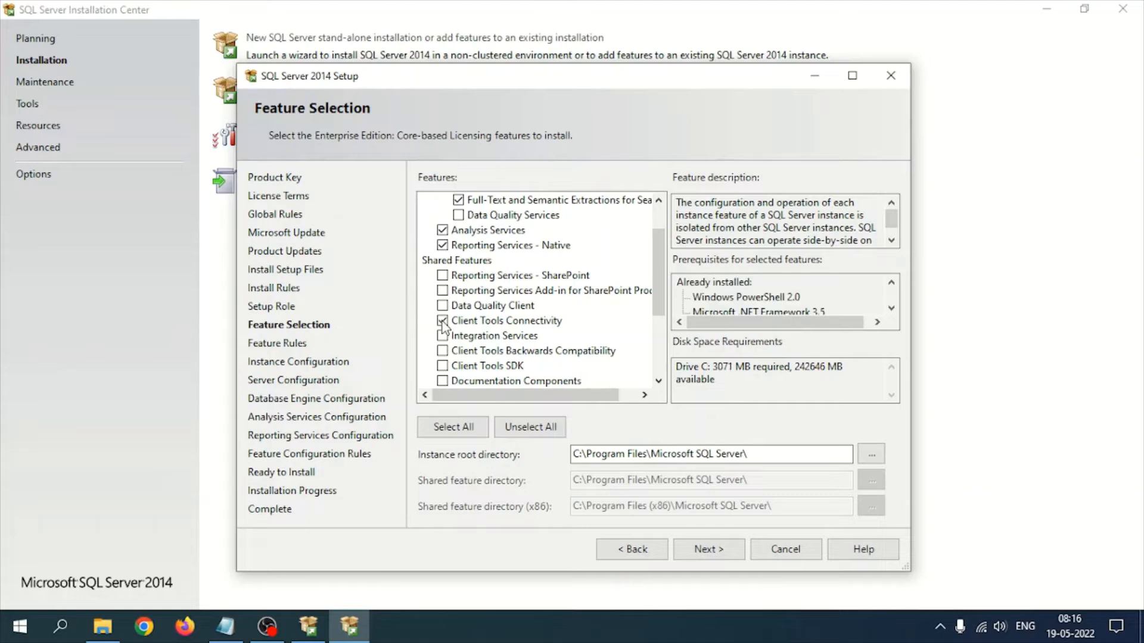
left_click(443, 352)
left_click(442, 366)
- Add SQL Client Connectivity SDK and Management Tools - Basic with Management Tools - Complete to the shared features, keeping Client Tools SDK selected
scroll(519, 345, "down", 2)
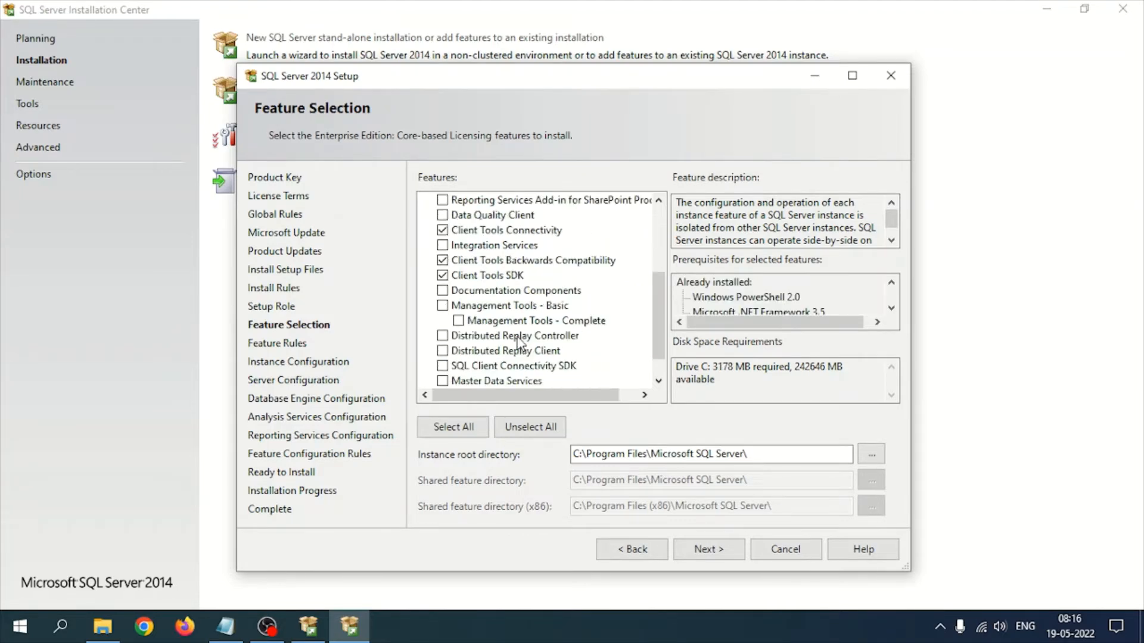
left_click(442, 366)
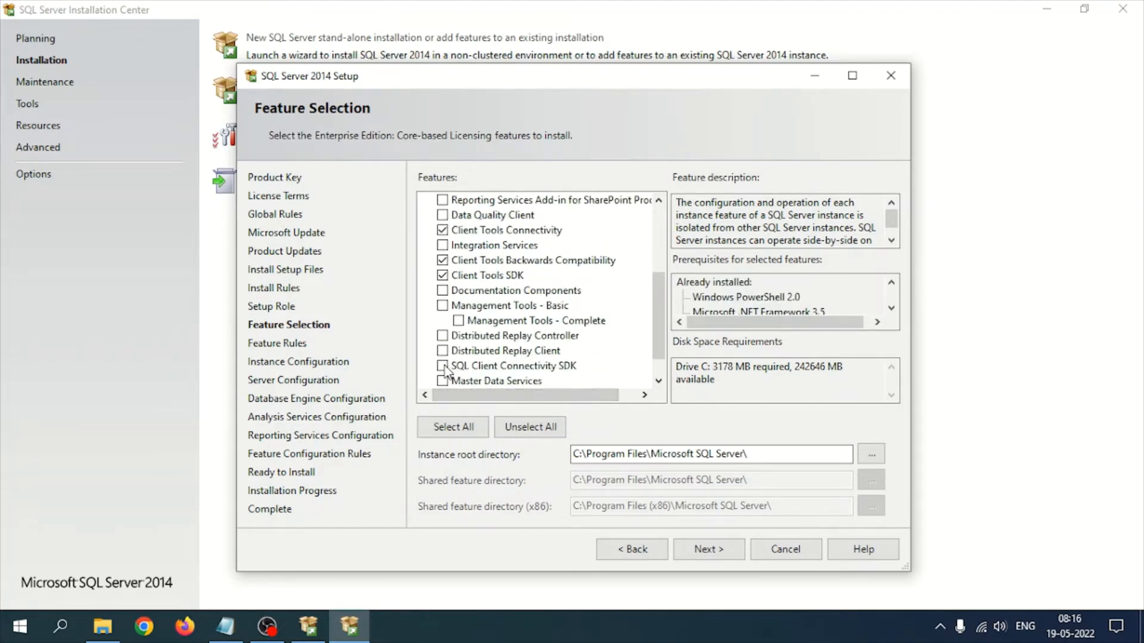
left_click(443, 276)
left_click(442, 306)
left_click(442, 275)
scroll(483, 337, "down", 1)
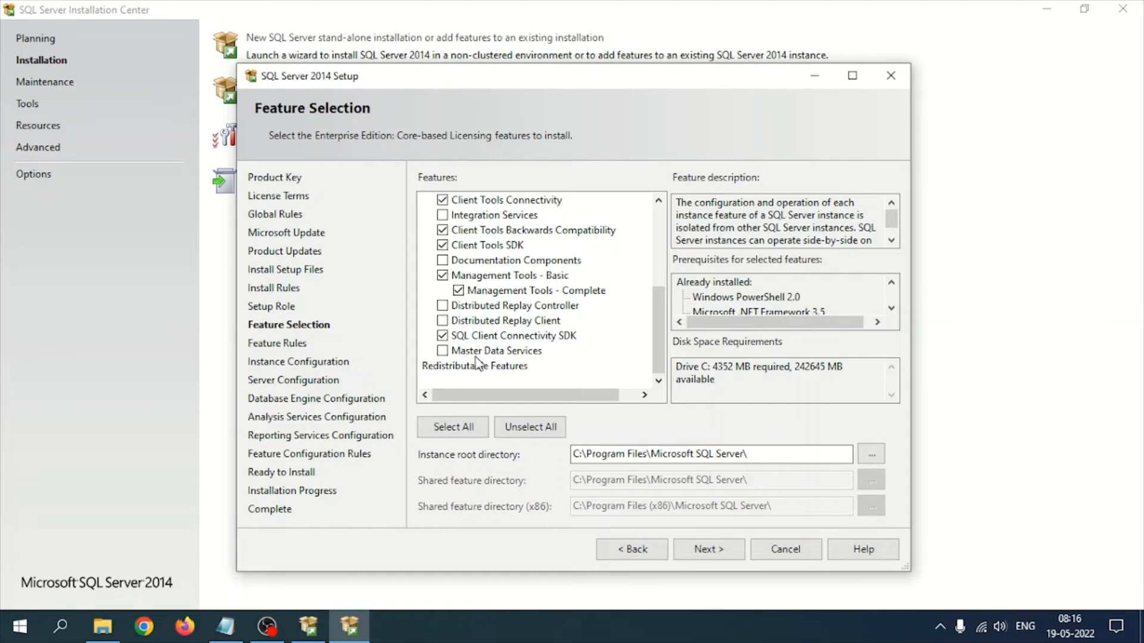
- Review the full list of instance and shared features to check which ones are selected
scroll(480, 358, "up", 1)
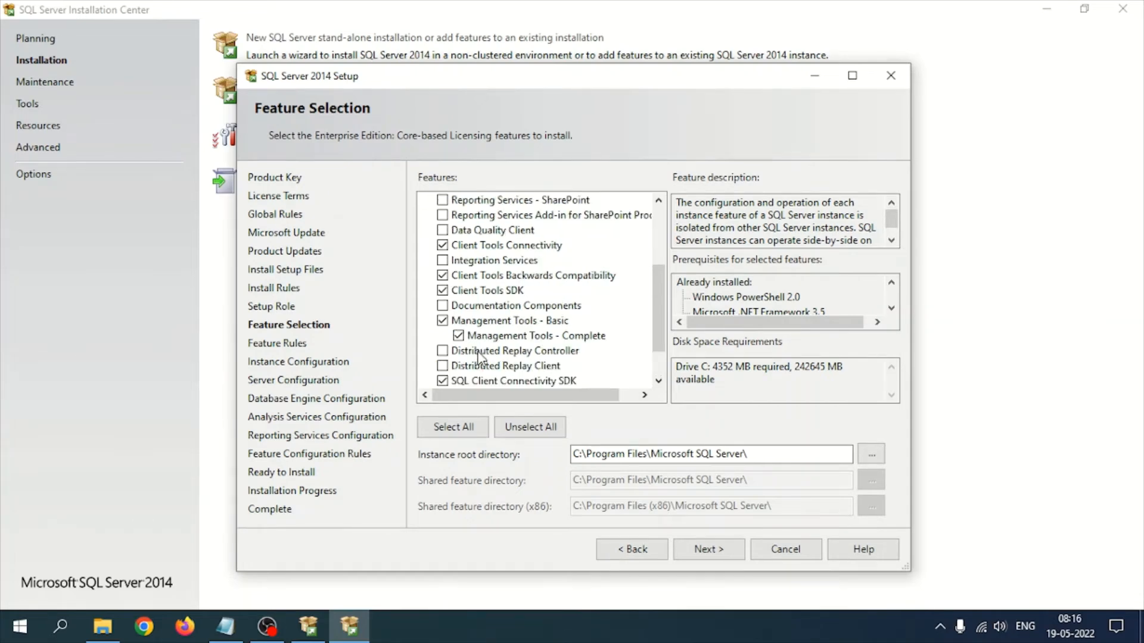
scroll(480, 357, "up", 1)
scroll(480, 357, "up", 1)
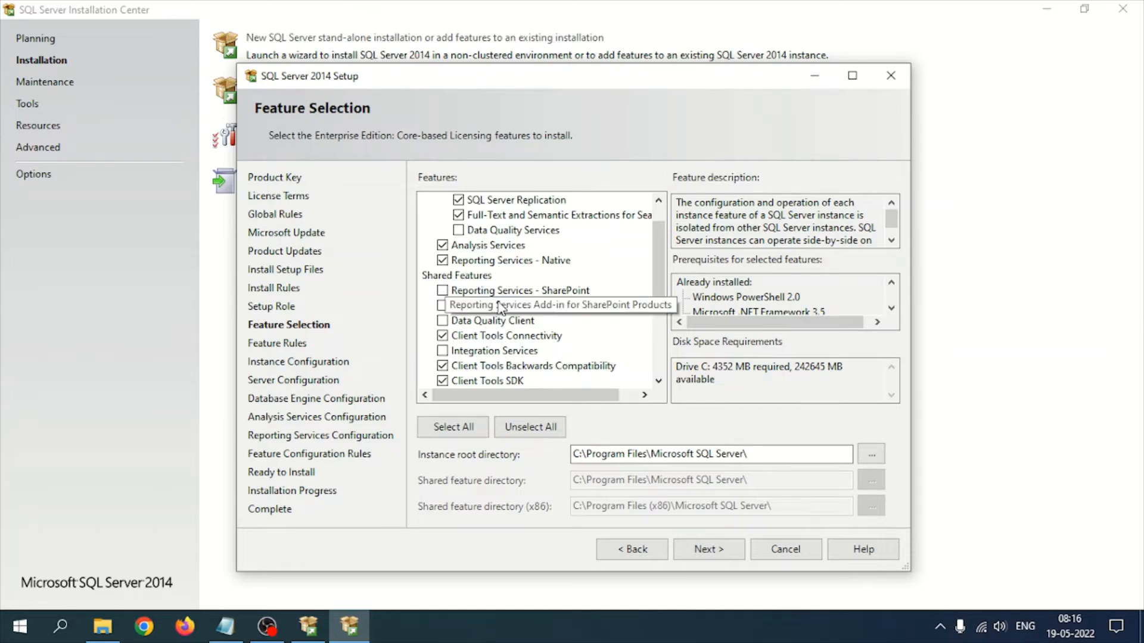
scroll(500, 334, "down", 1)
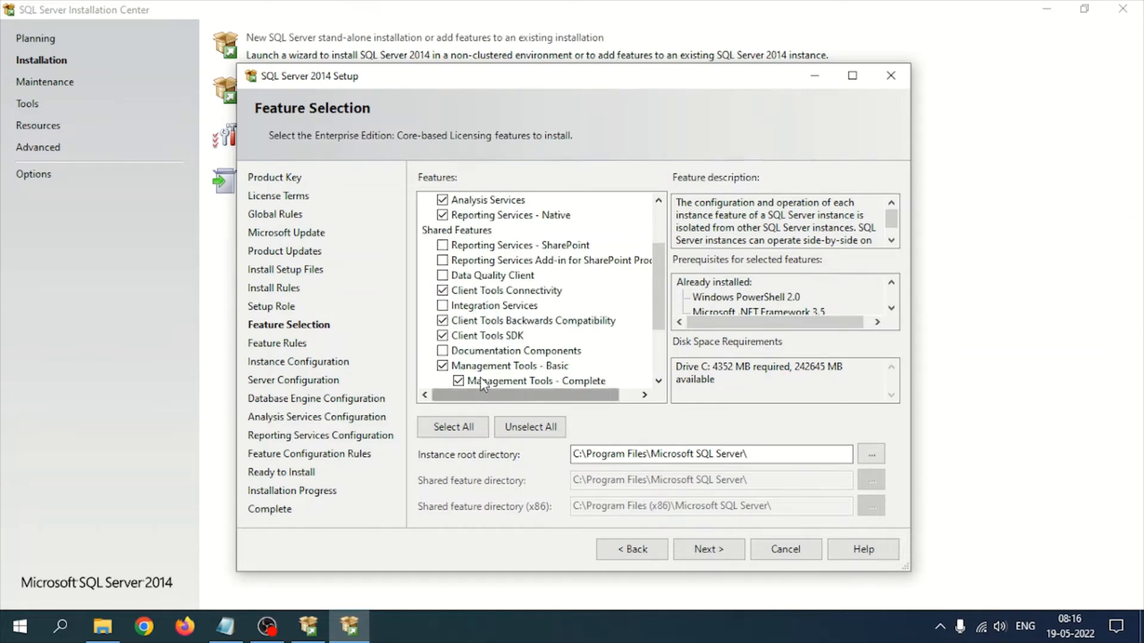
scroll(480, 377, "down", 2)
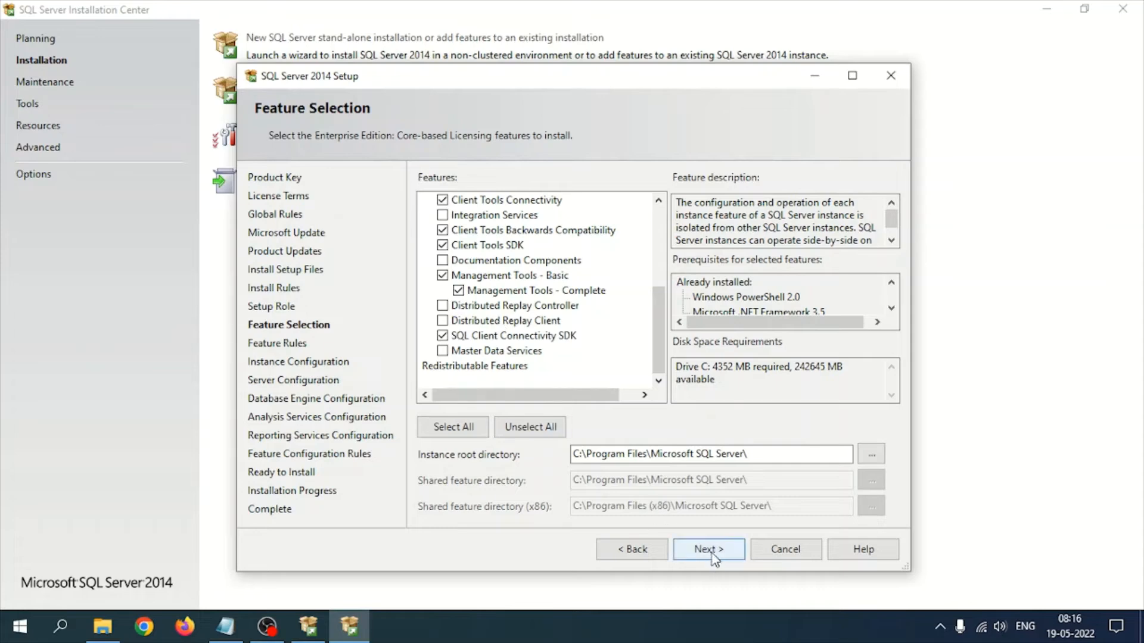
scroll(525, 358, "up", 4)
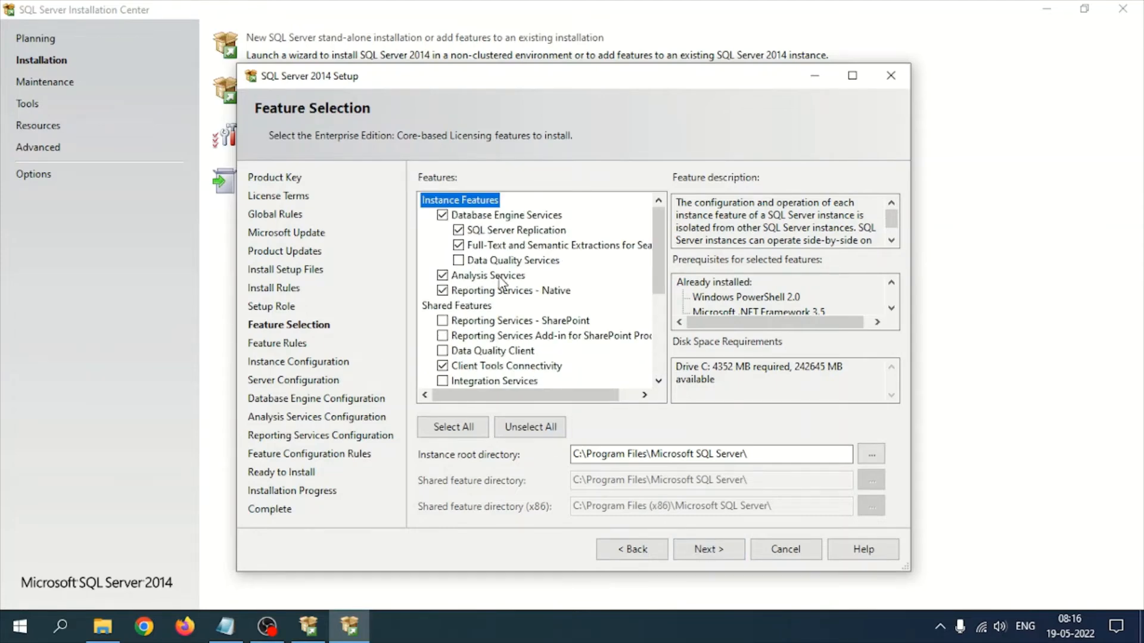
scroll(516, 355, "down", 4)
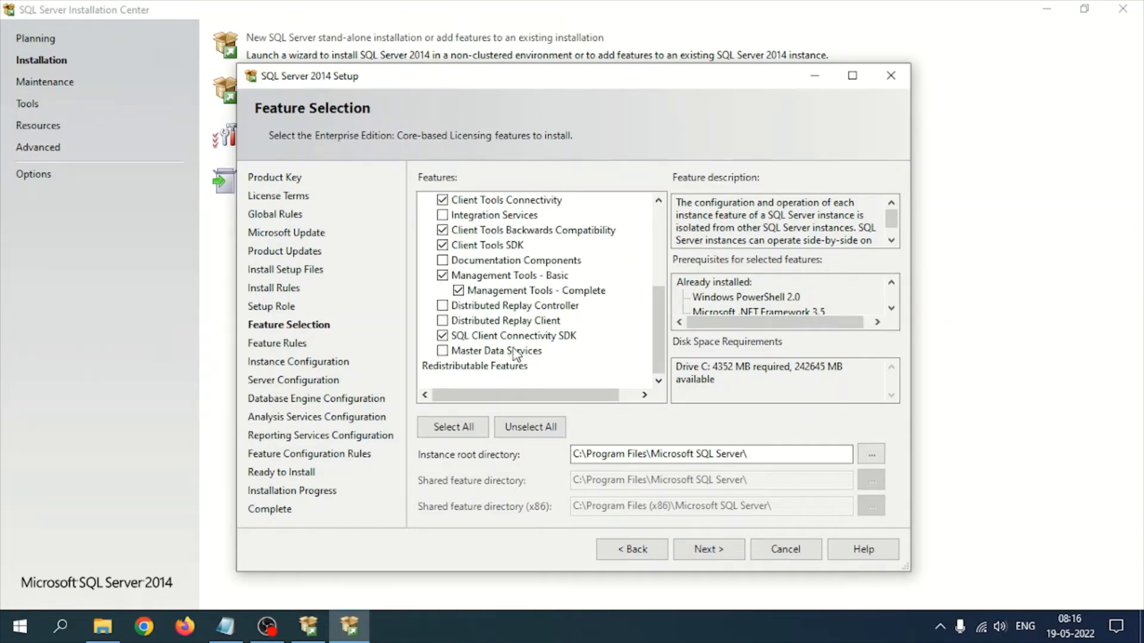
- Proceed to Database Engine Configuration, keeping the default instance MSSQLSERVER and the default server configuration
left_click(708, 547)
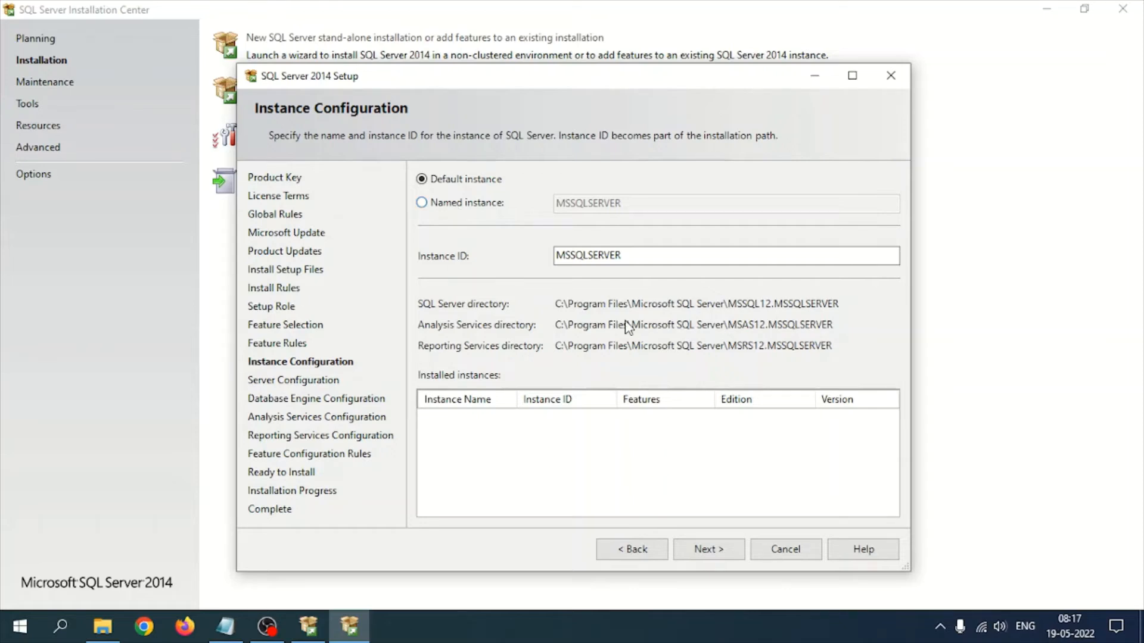
left_click(712, 549)
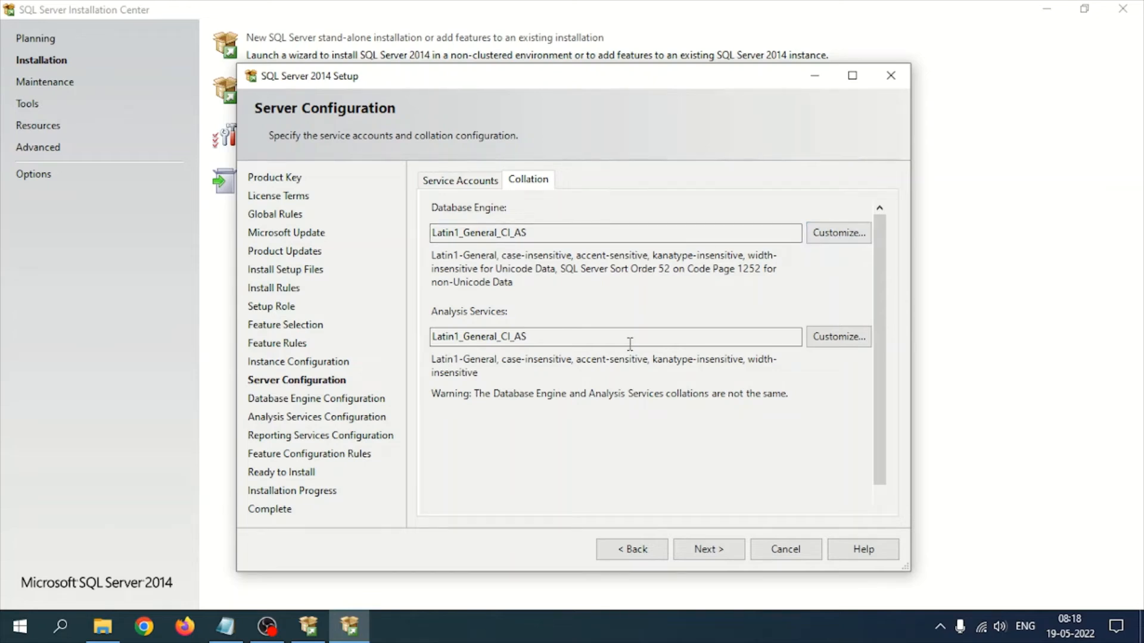
left_click(713, 552)
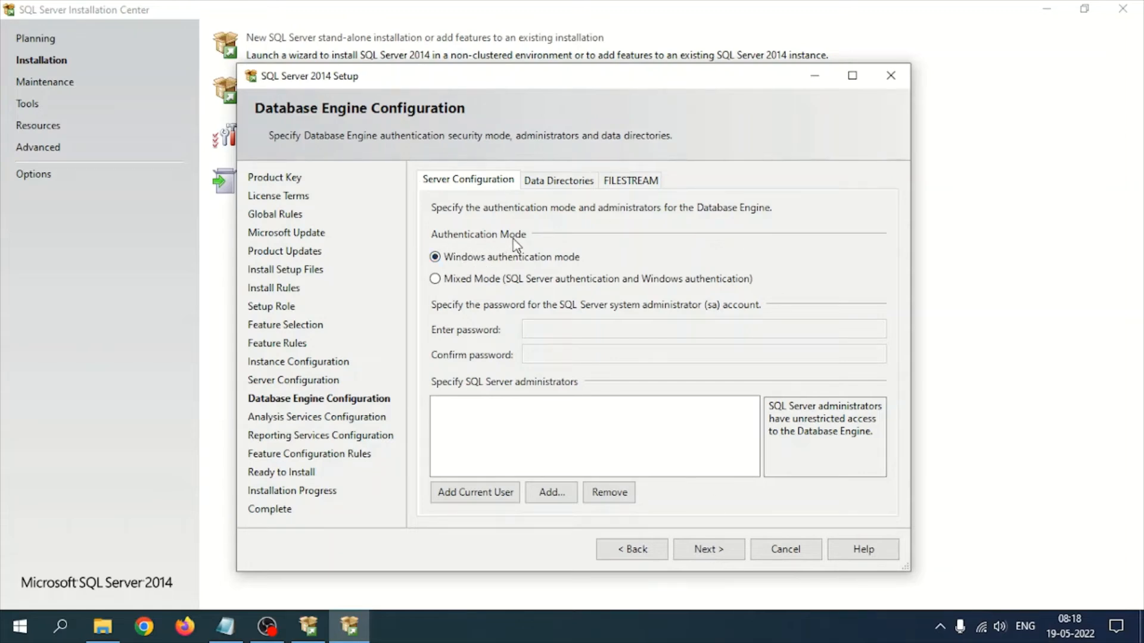
- Set Mixed Mode authentication with an sa account password, add the current user as SQL Server administrator, and continue
left_click(460, 283)
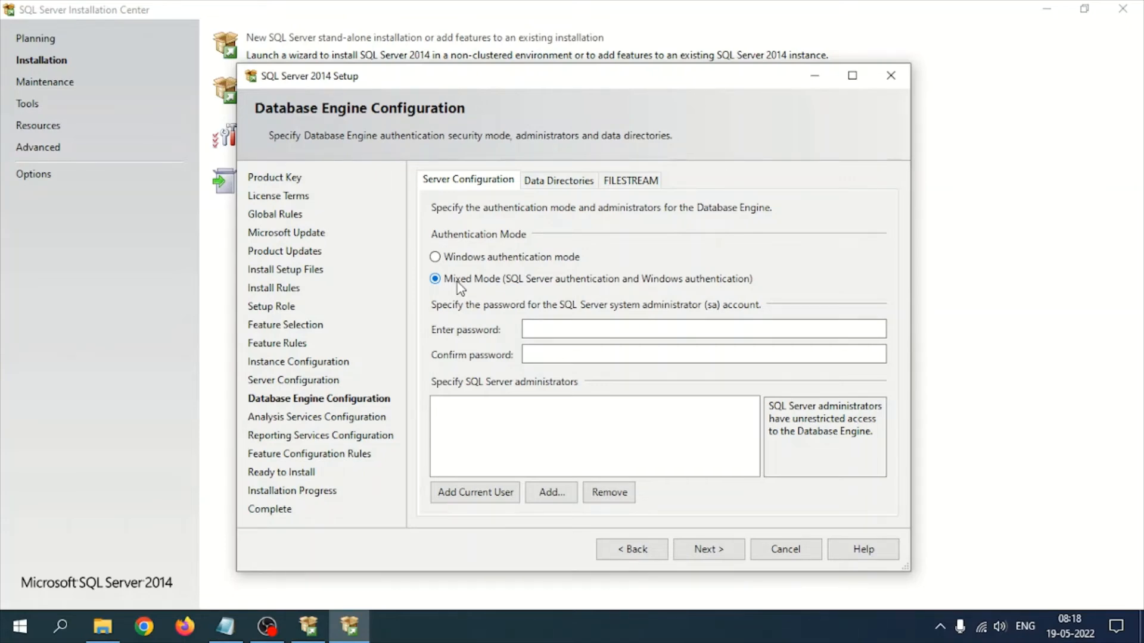
left_click(539, 332)
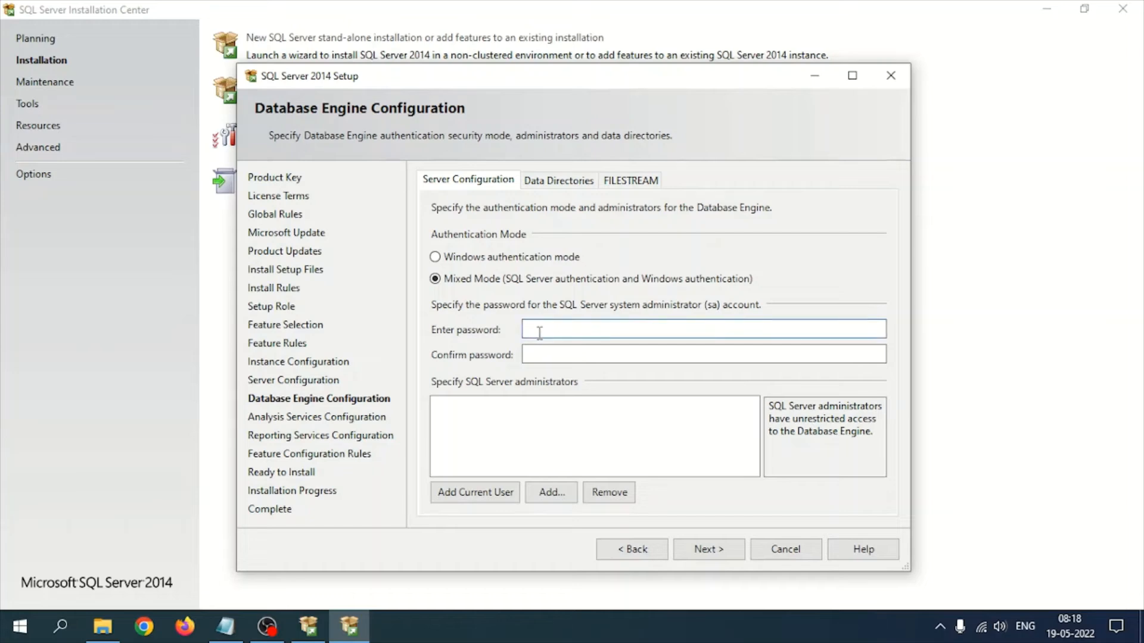
type("•••••••••")
key("Tab")
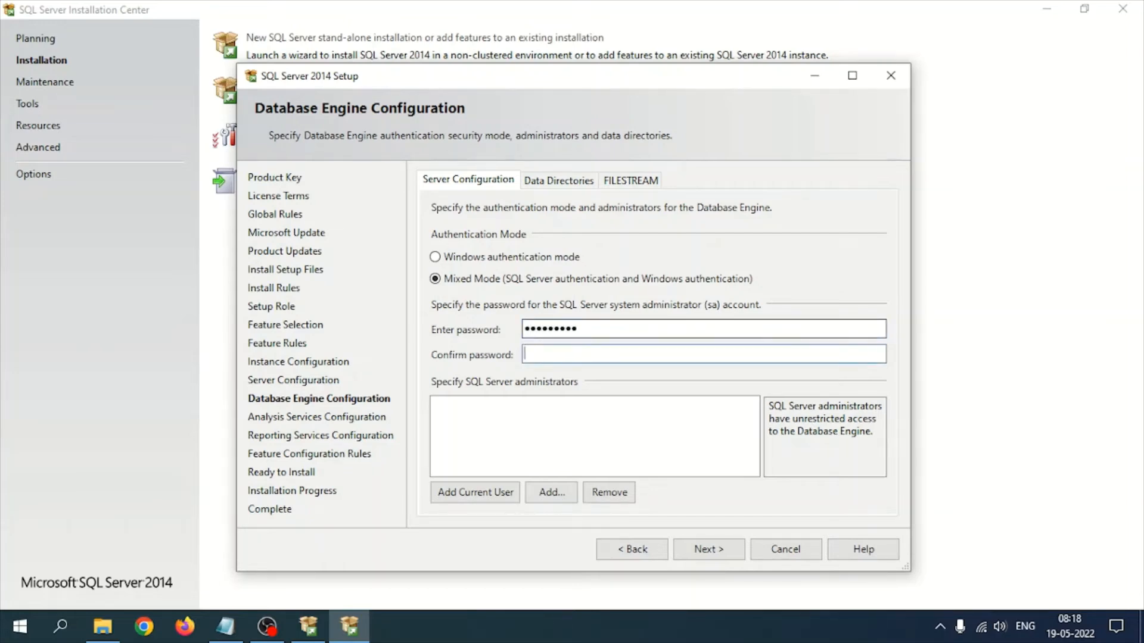
type("•••••••••")
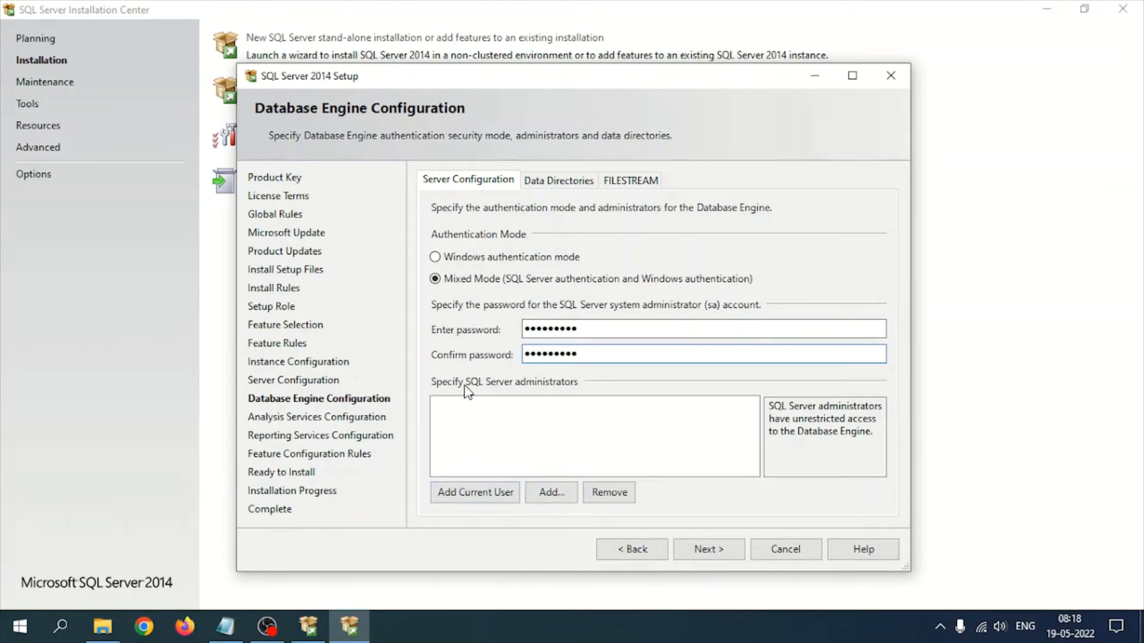
left_click(477, 495)
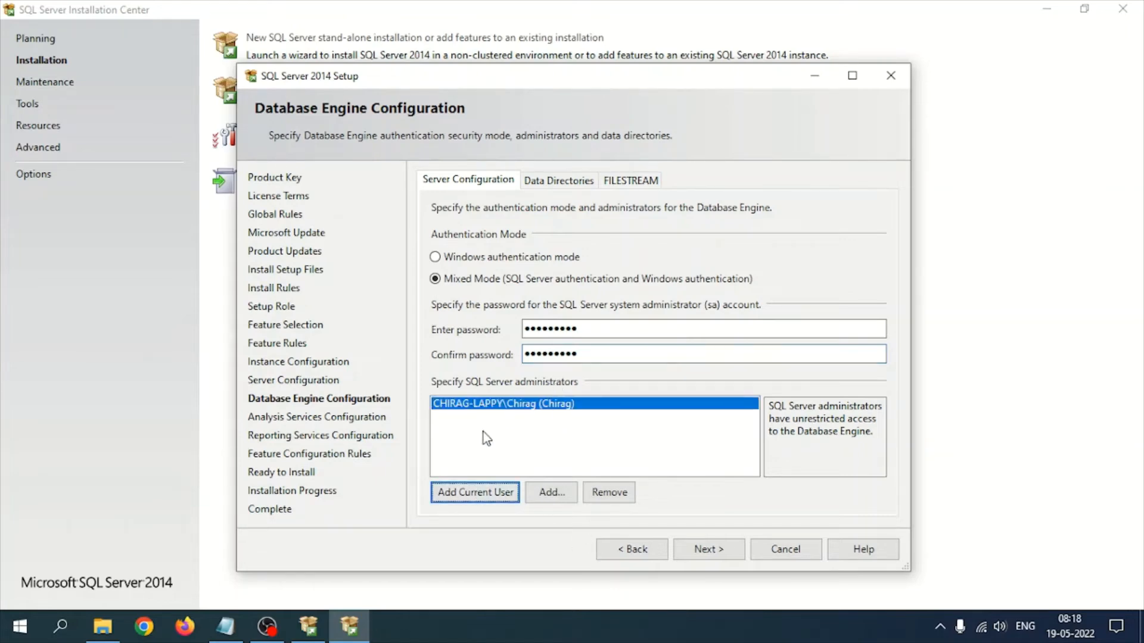
left_click(709, 550)
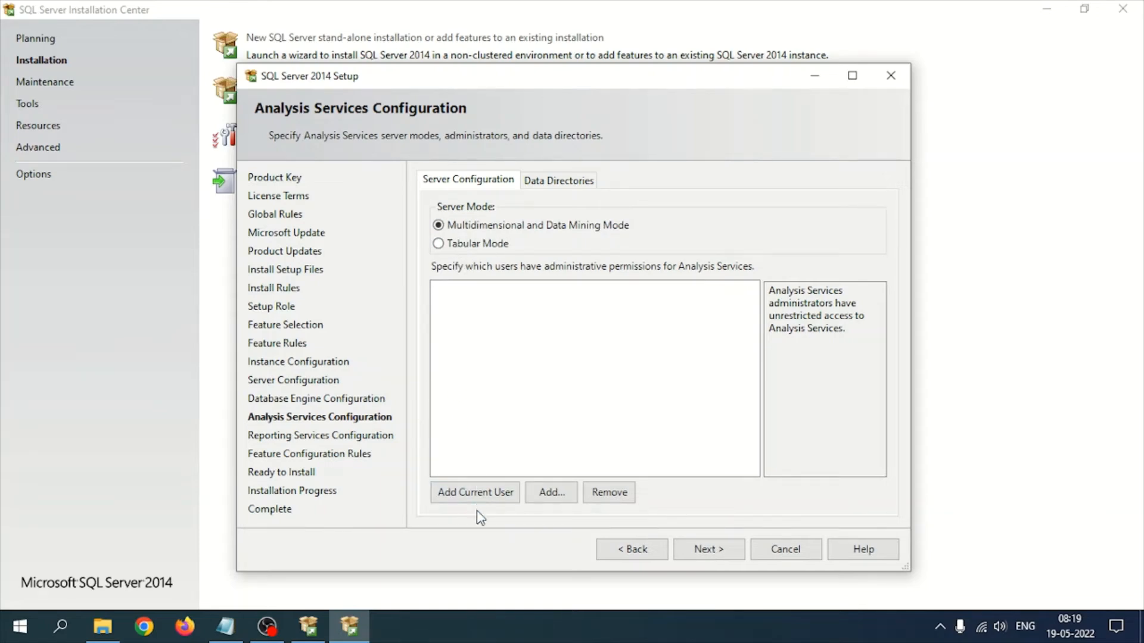
- Add the current user as Analysis Services administrator and continue with the default data directories and Multidimensional and Data Mining Mode
left_click(475, 493)
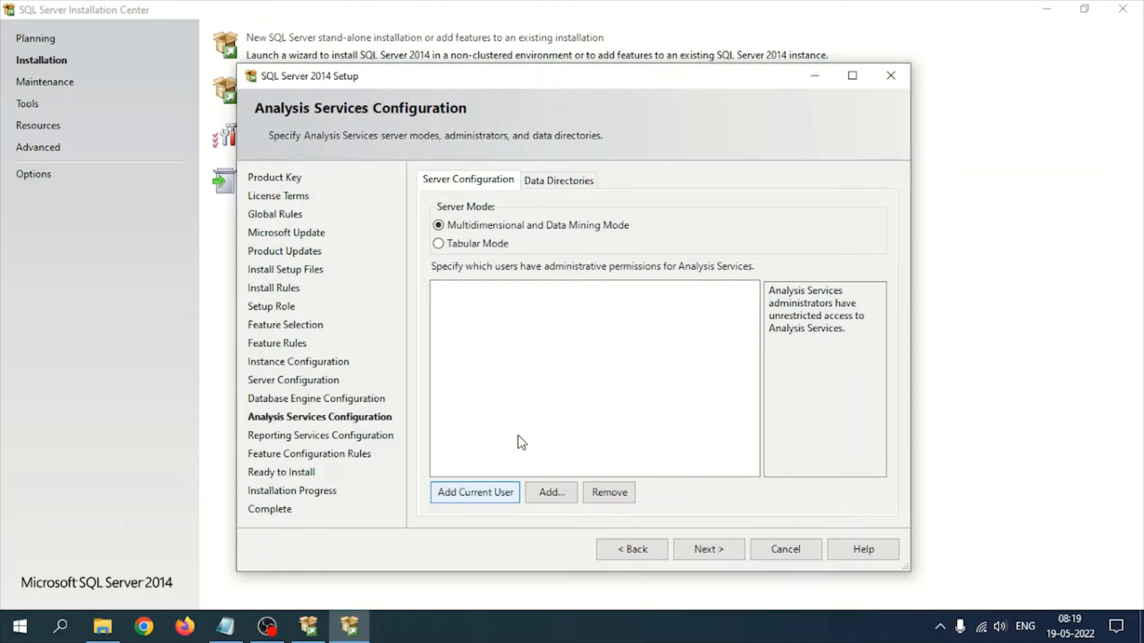
left_click(564, 182)
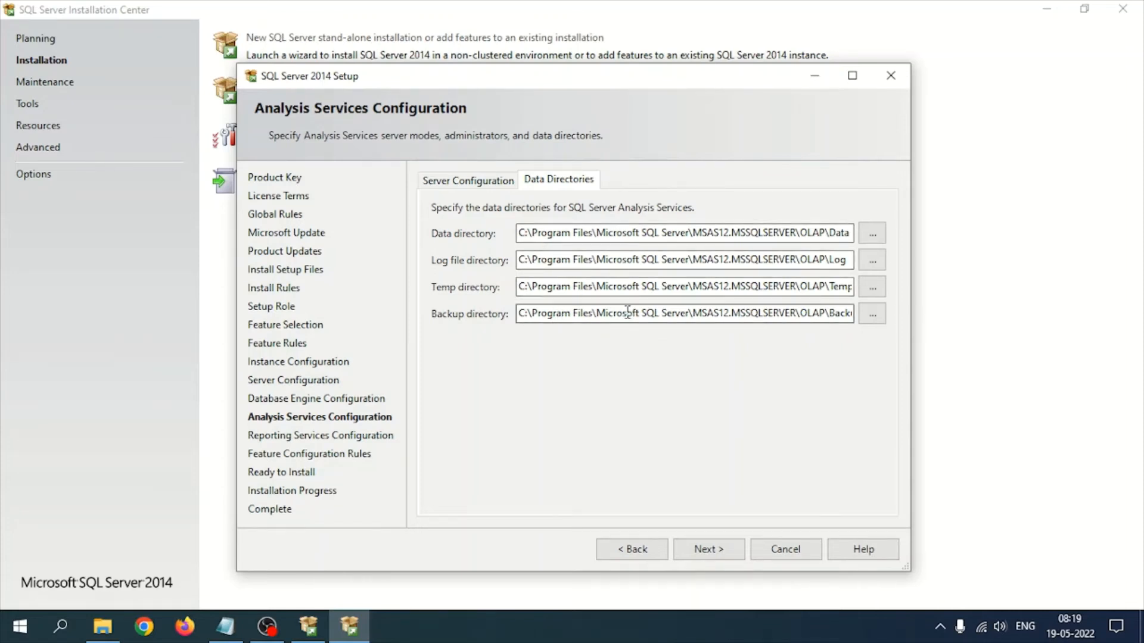
left_click(728, 549)
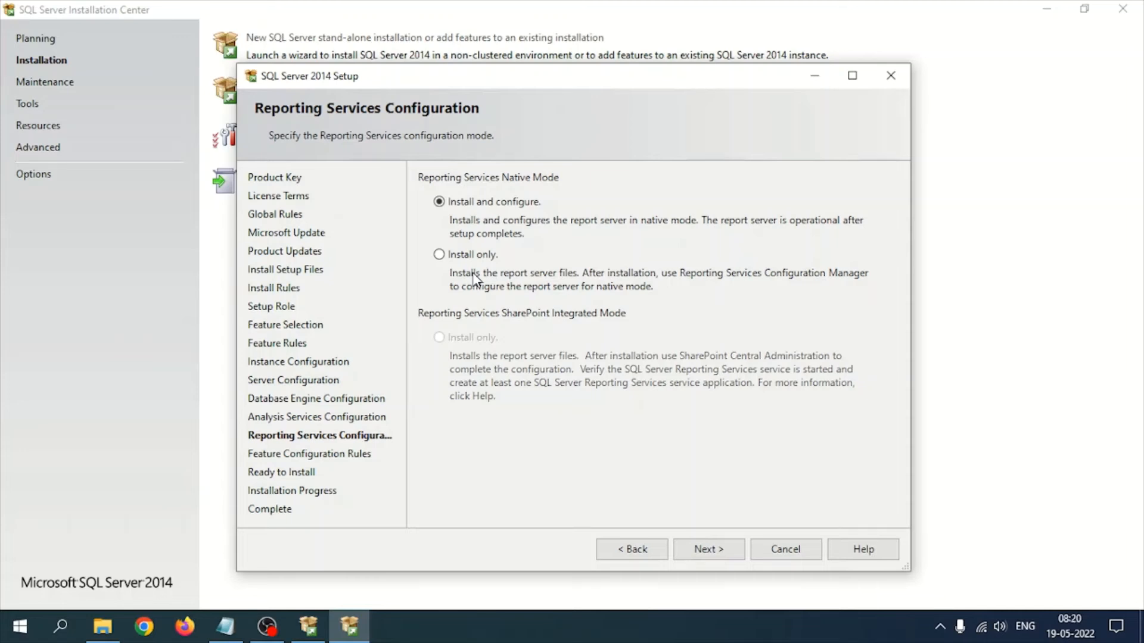
- Choose Install only for Reporting Services Native Mode and start the SQL Server 2014 installation
left_click(464, 256)
left_click(720, 551)
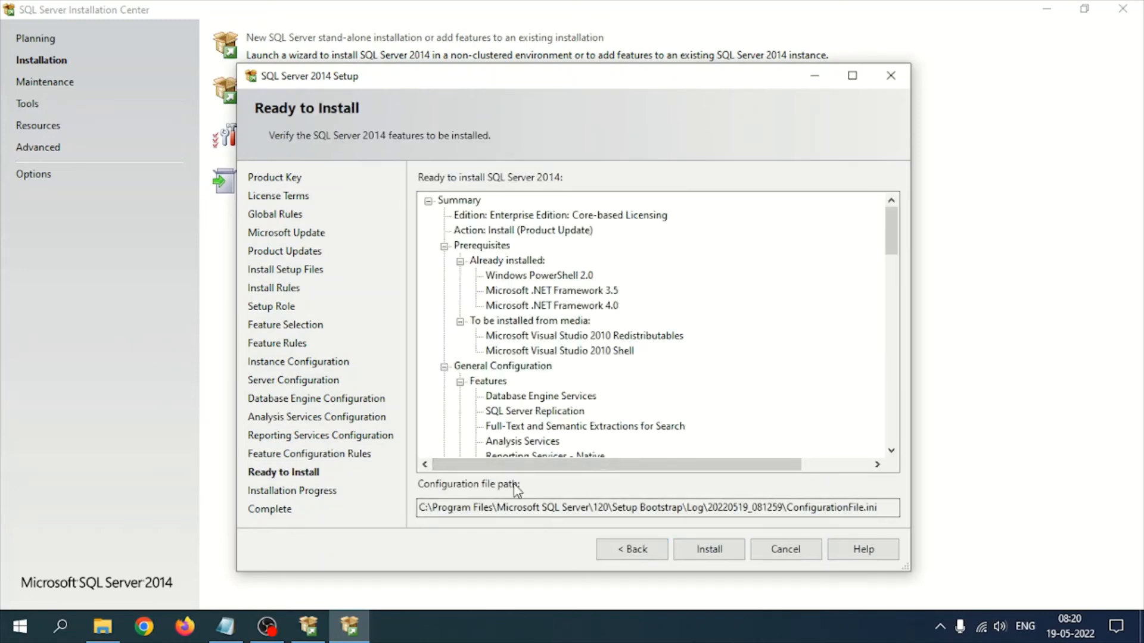
left_click(709, 551)
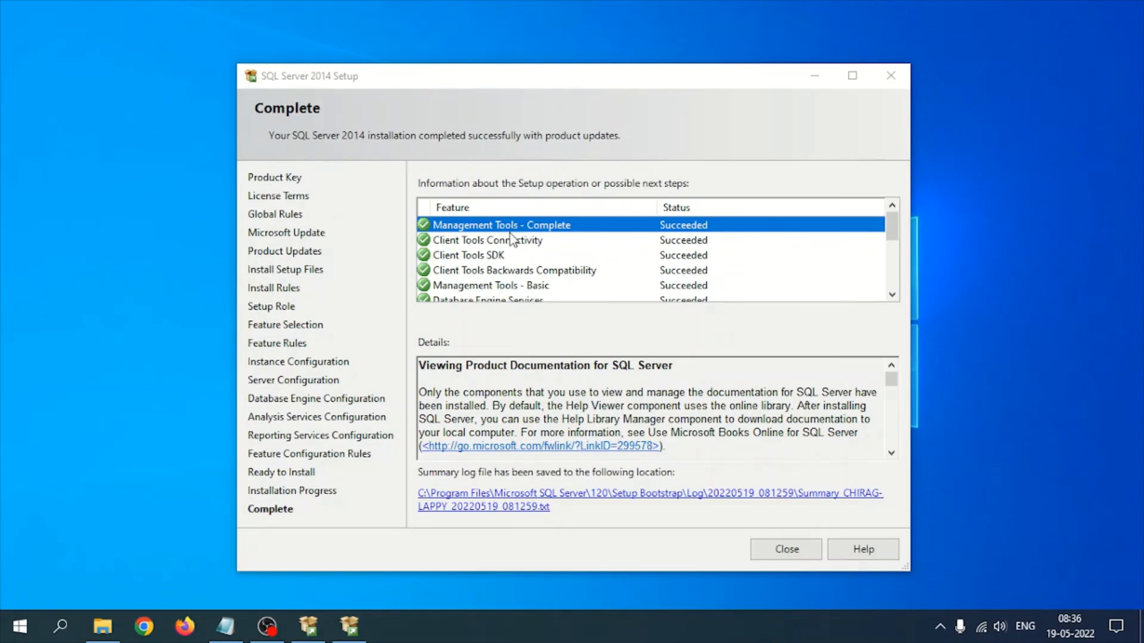
- Review the installation status of each feature, then close the setup wizard and the SQL Server Installation Center
scroll(510, 238, "down", 5)
scroll(686, 255, "up", 5)
scroll(690, 260, "down", 2)
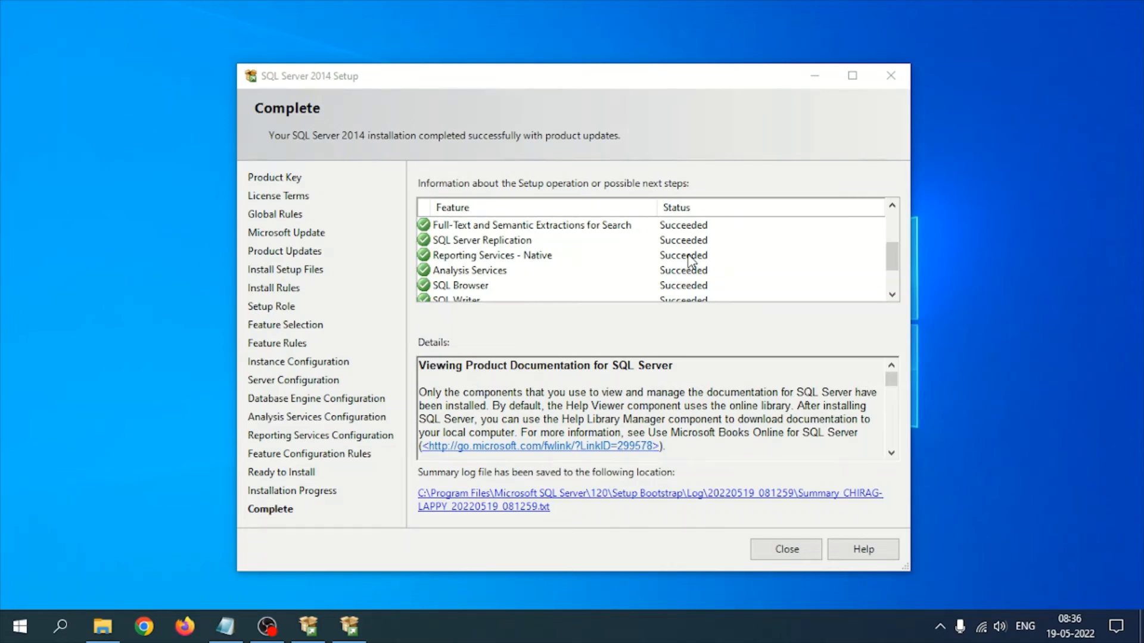
left_click(785, 550)
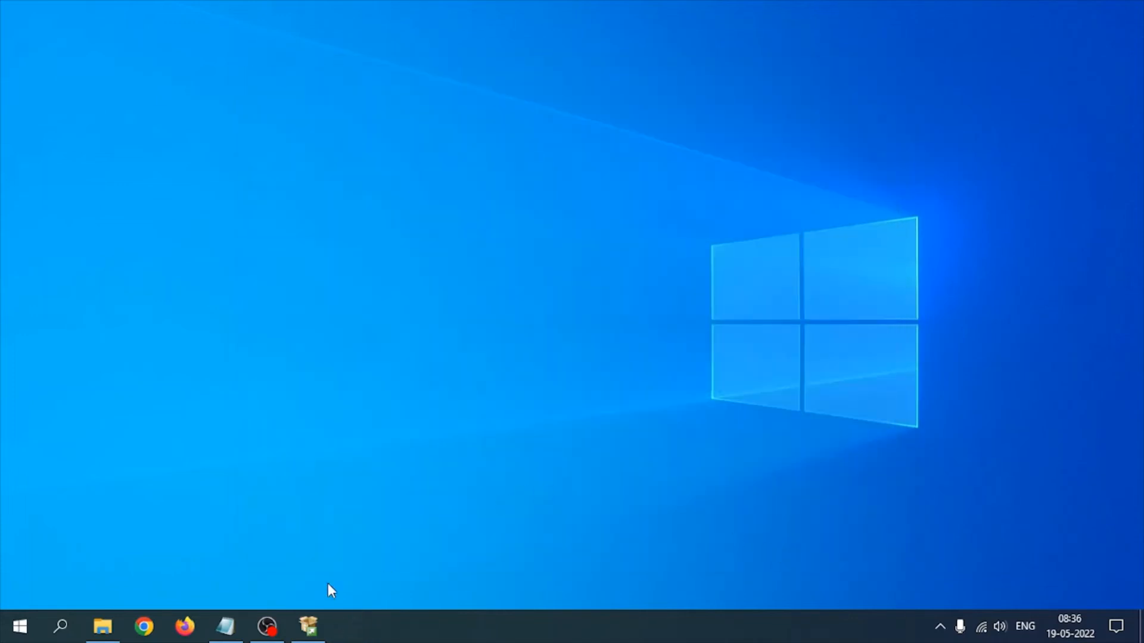
left_click(309, 626)
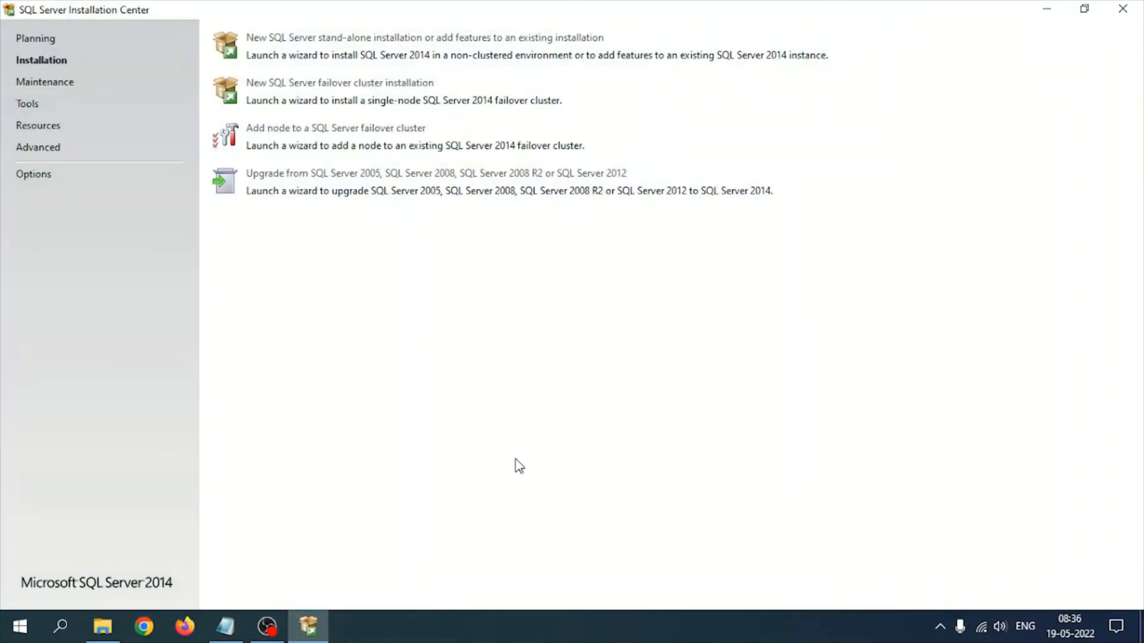
left_click(1119, 12)
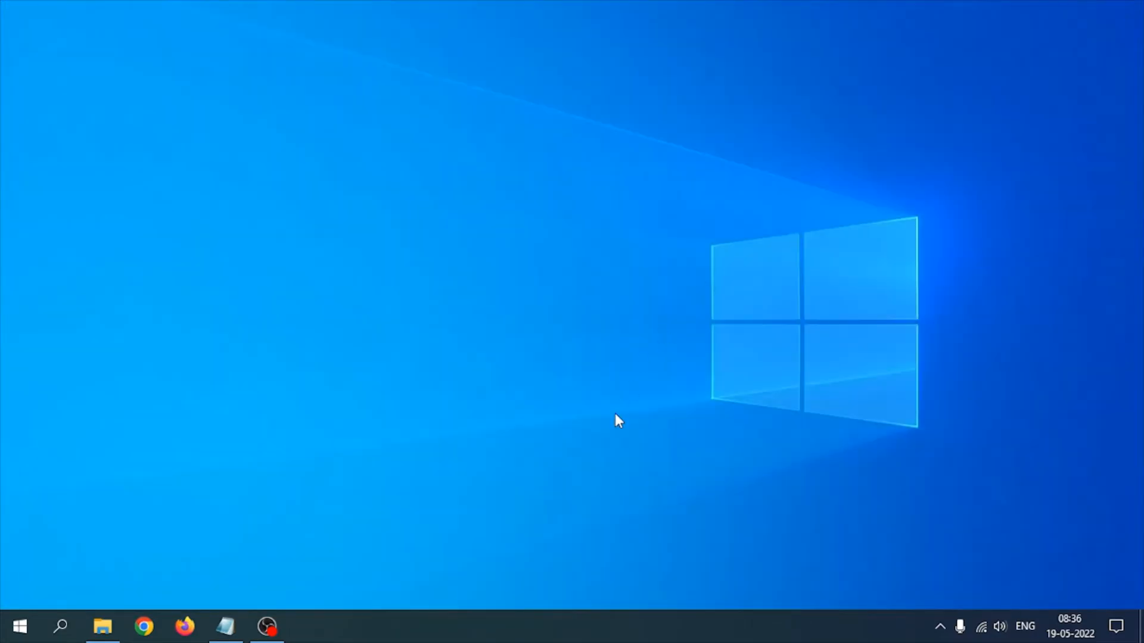
- Launch SQL Server 2014 Management Studio with the run command ssms
key("super+r")
type("ssms")
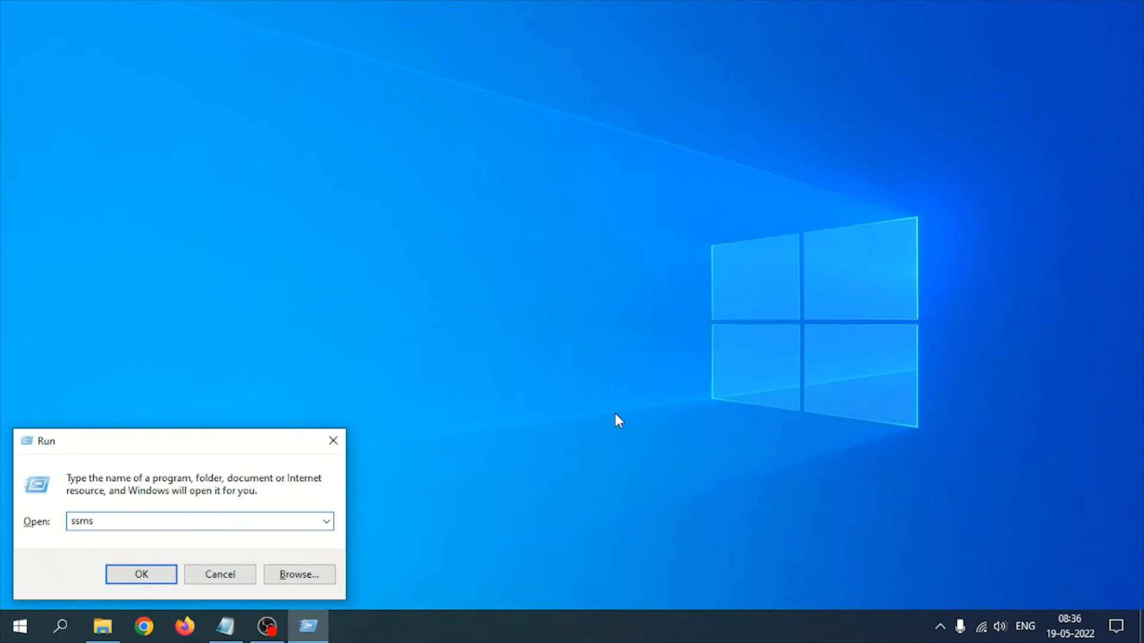
key("Return")
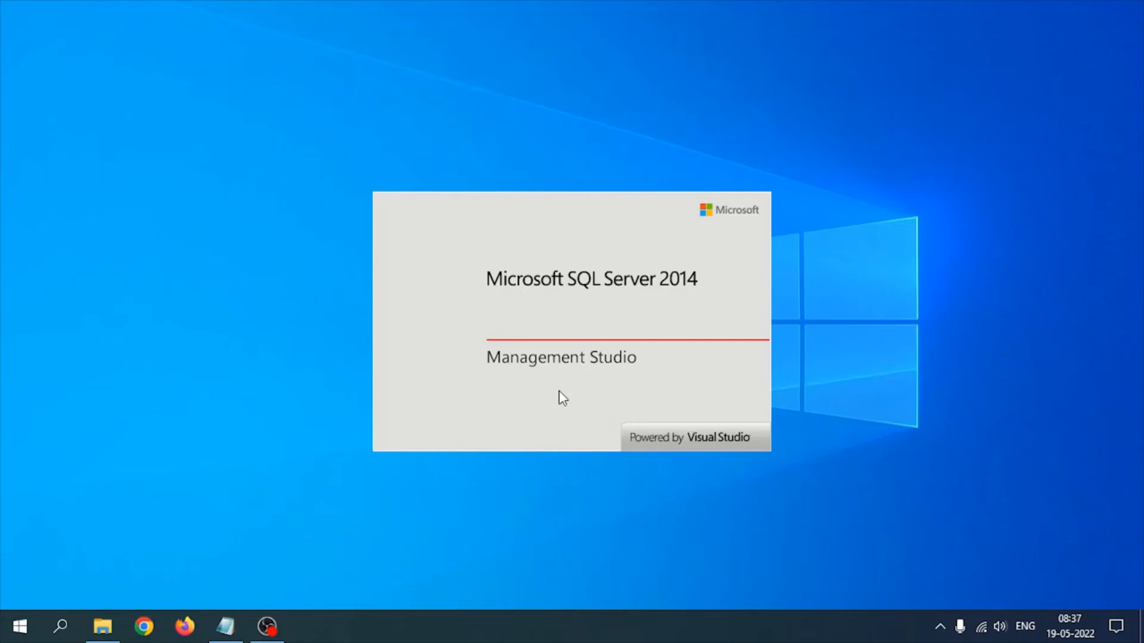
- Switch to the Notepad installation notes and review the 32-bit restriction, supported Windows versions and .NET Framework requirement for SQL Server 2014
left_click(226, 632)
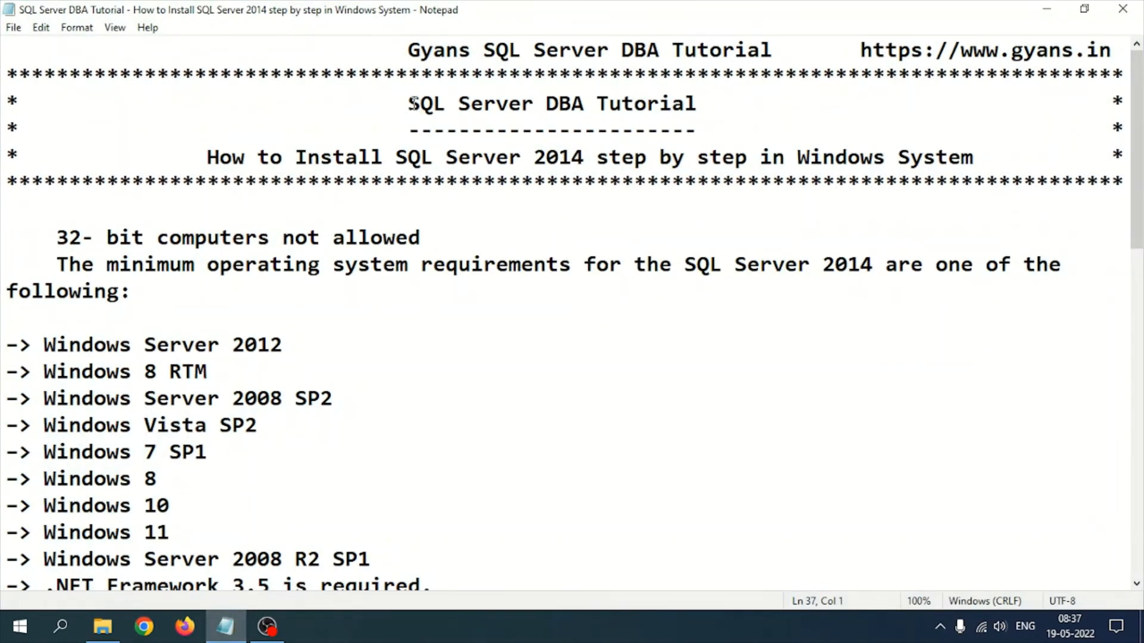
left_click(409, 104)
left_click_drag(220, 158, 974, 157)
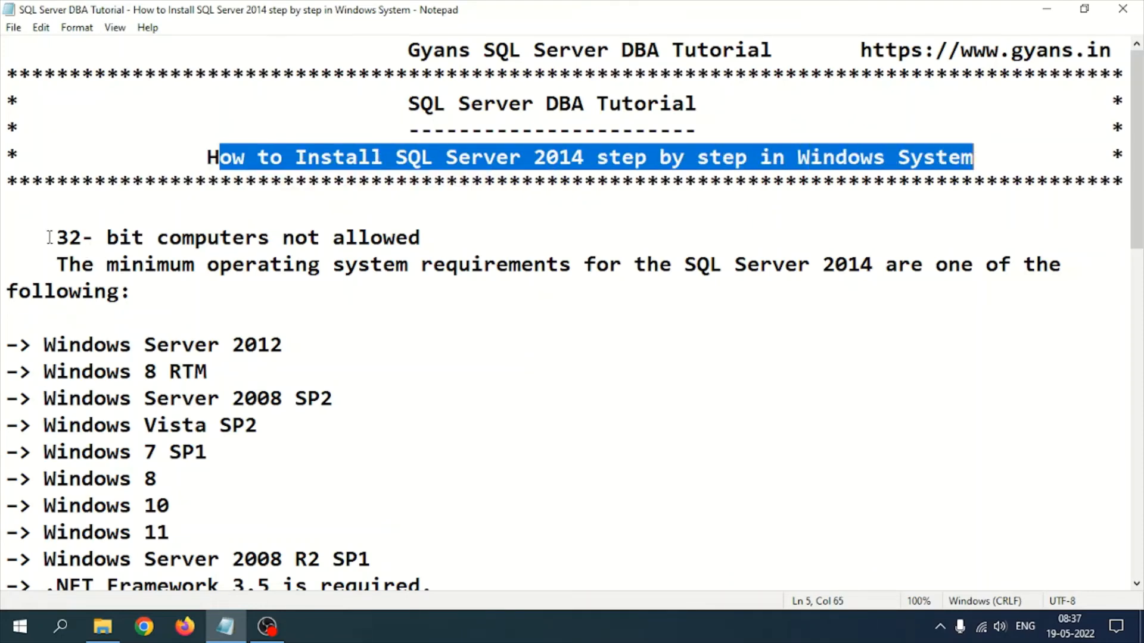
left_click_drag(55, 238, 134, 238)
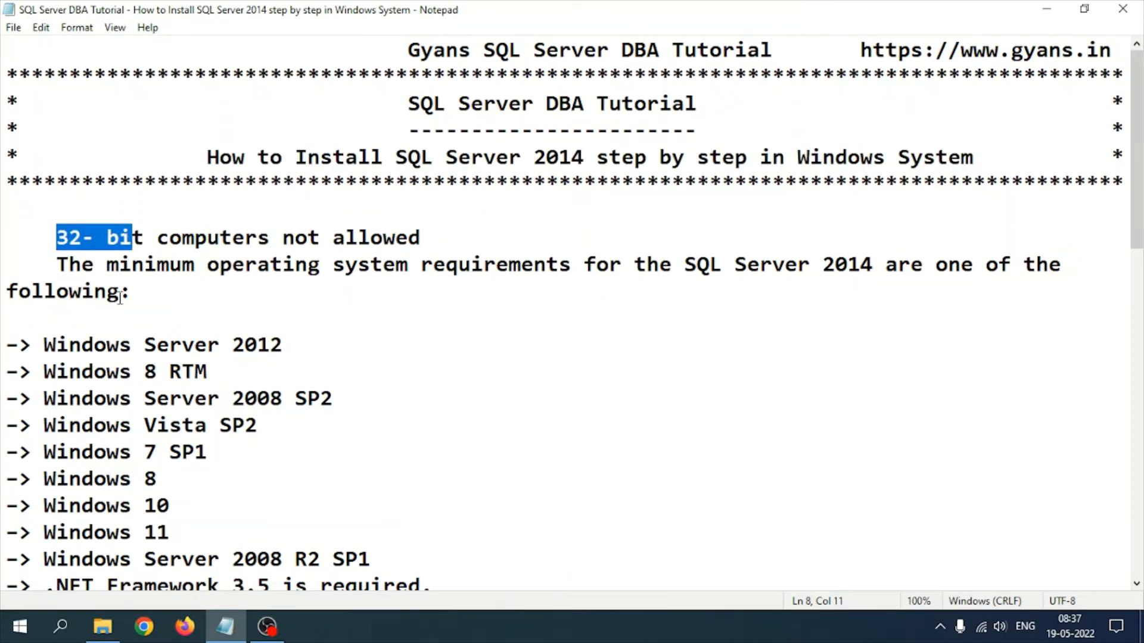
scroll(164, 294, "down", 2)
left_click_drag(43, 184, 378, 379)
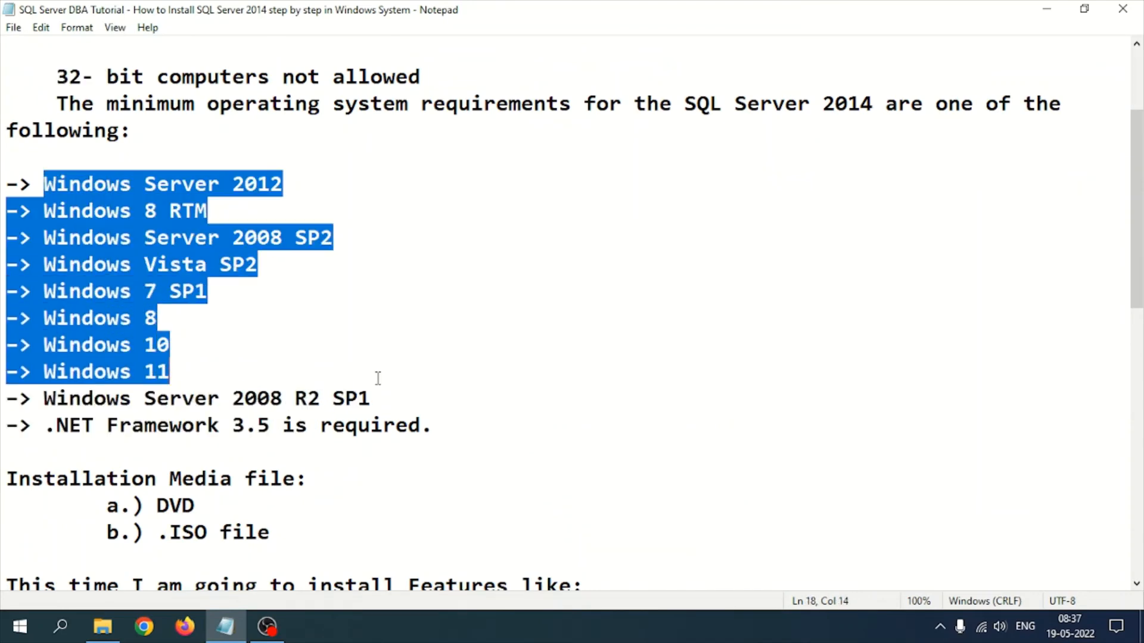
left_click(247, 424)
left_click_drag(44, 426, 423, 429)
left_click(453, 429)
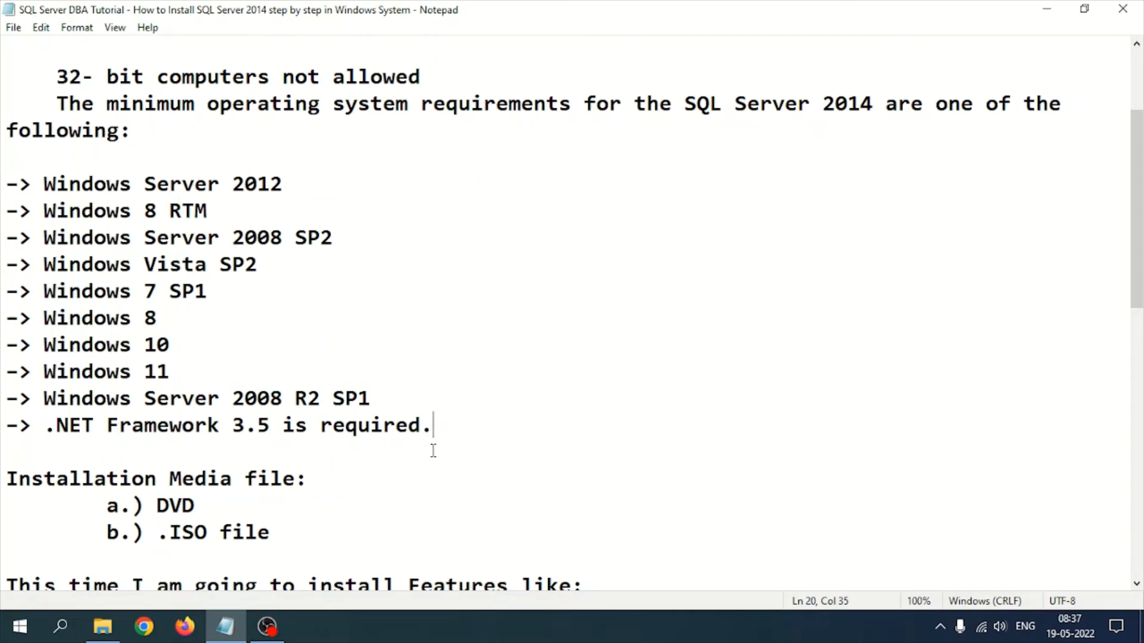
- Review the installation media types, the features to install and the SQL Server 2014 SP1 download link in the notes
scroll(433, 451, "down", 2)
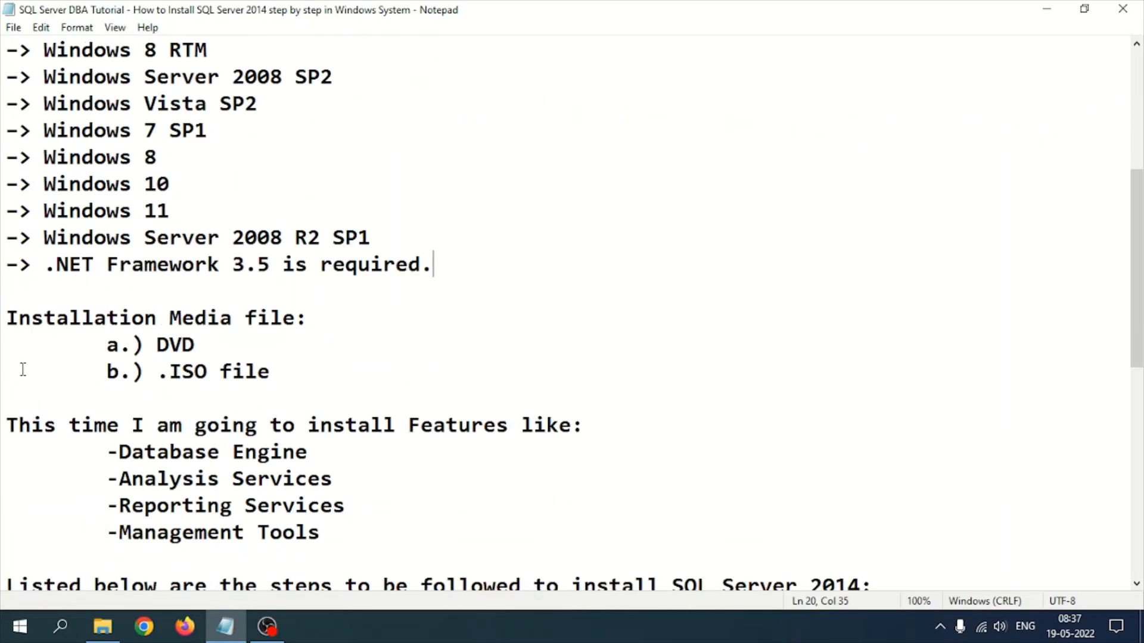
double_click(170, 346)
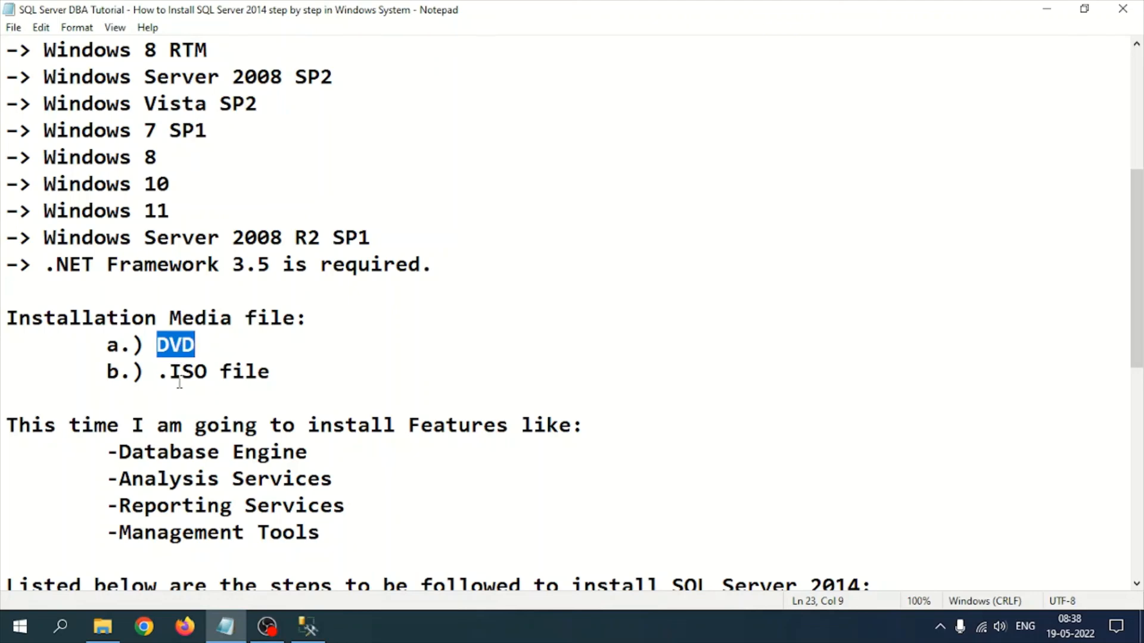
left_click_drag(159, 371, 208, 373)
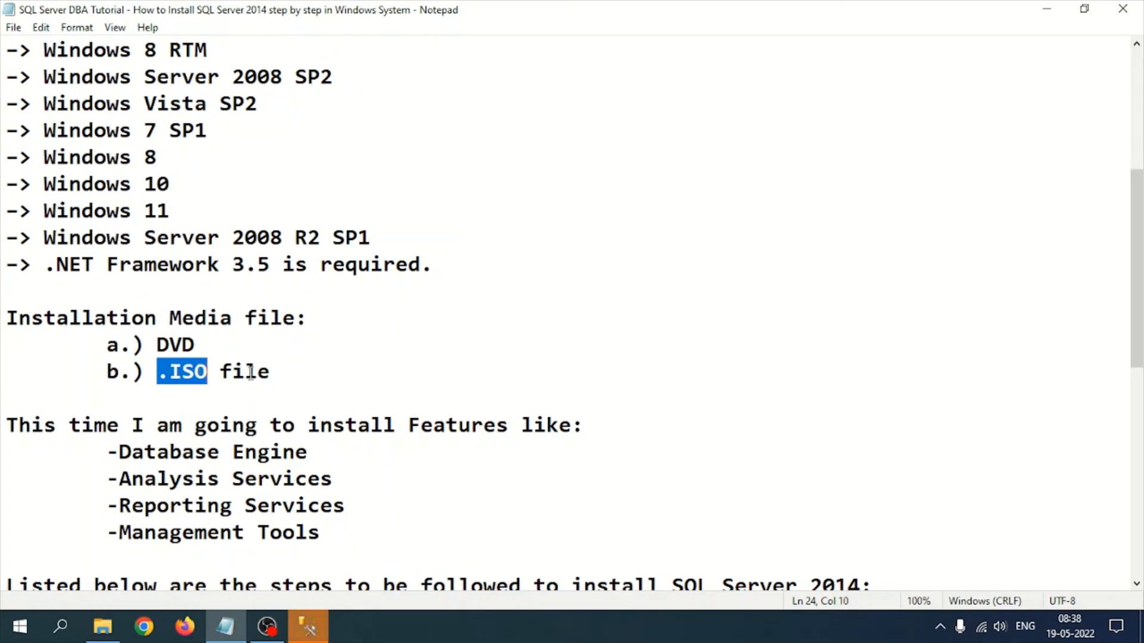
scroll(250, 373, "down", 2)
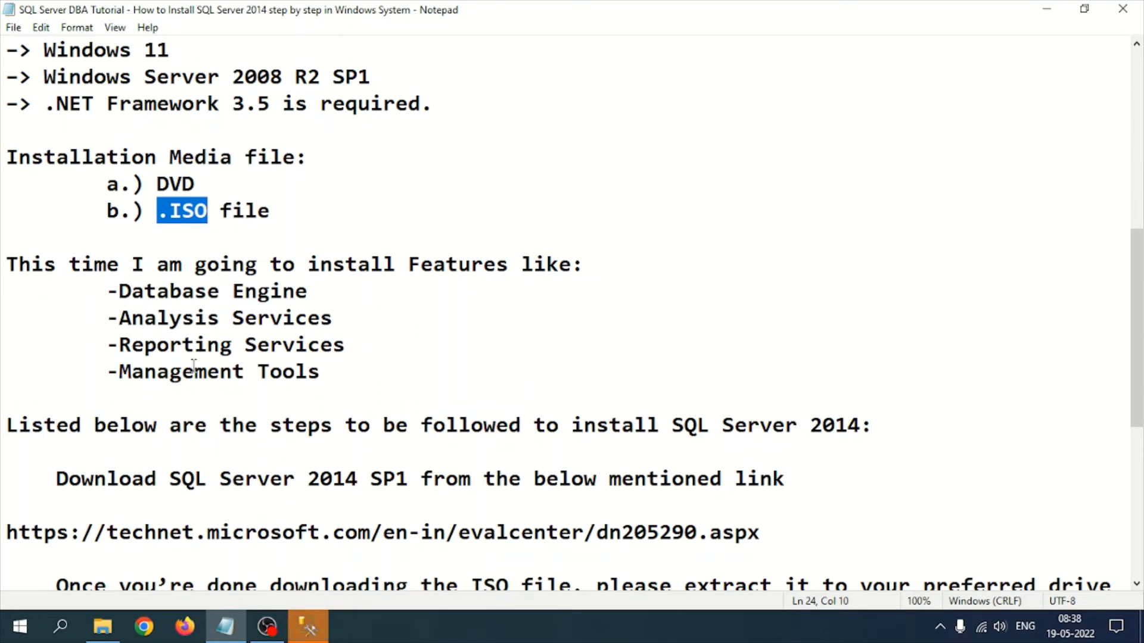
scroll(352, 370, "down", 2)
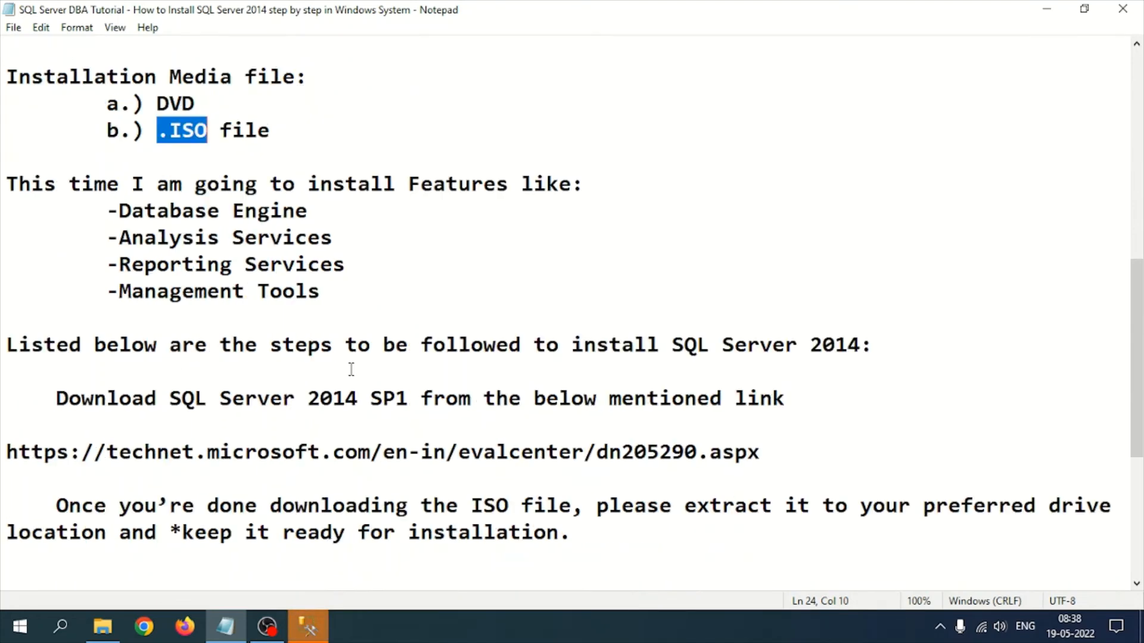
left_click_drag(8, 371, 761, 372)
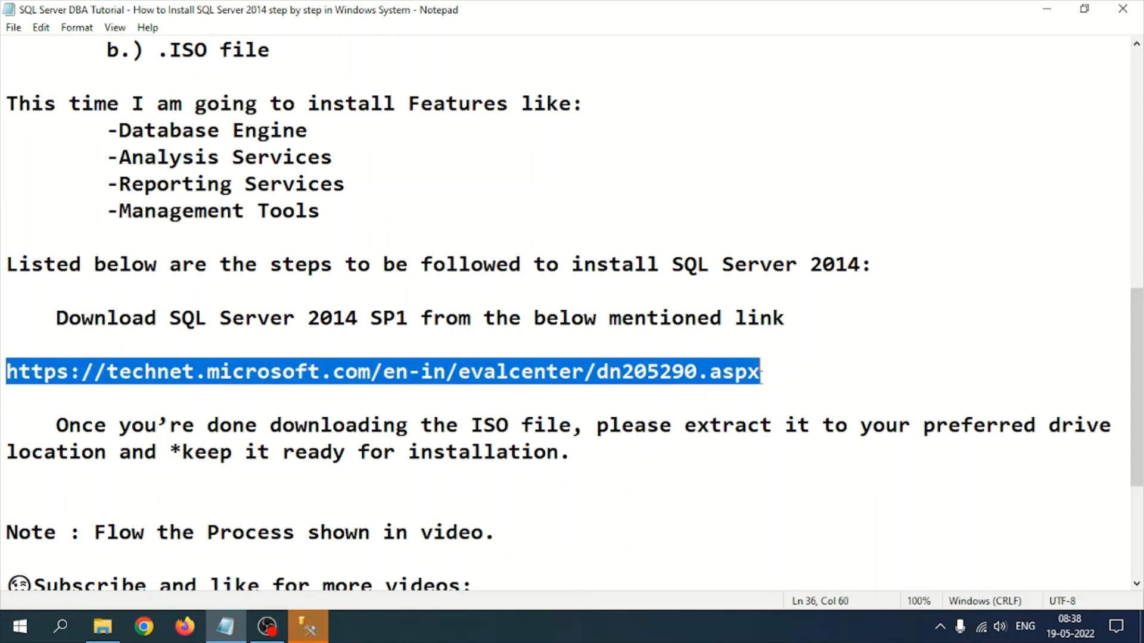
scroll(438, 441, "down", 1)
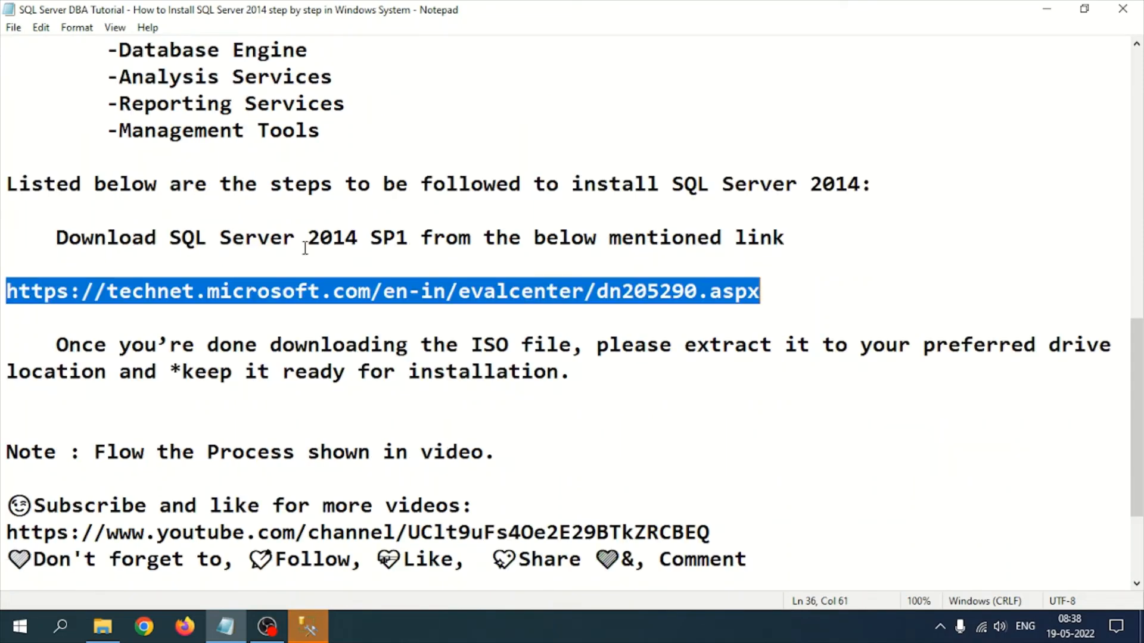
left_click_drag(370, 239, 396, 238)
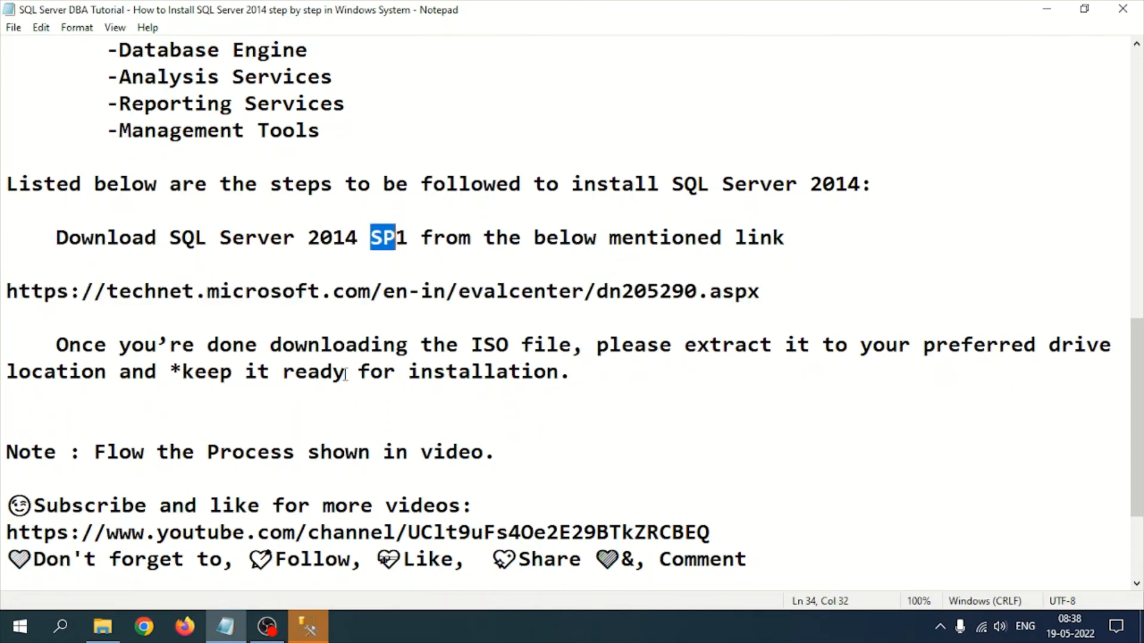
left_click(349, 295)
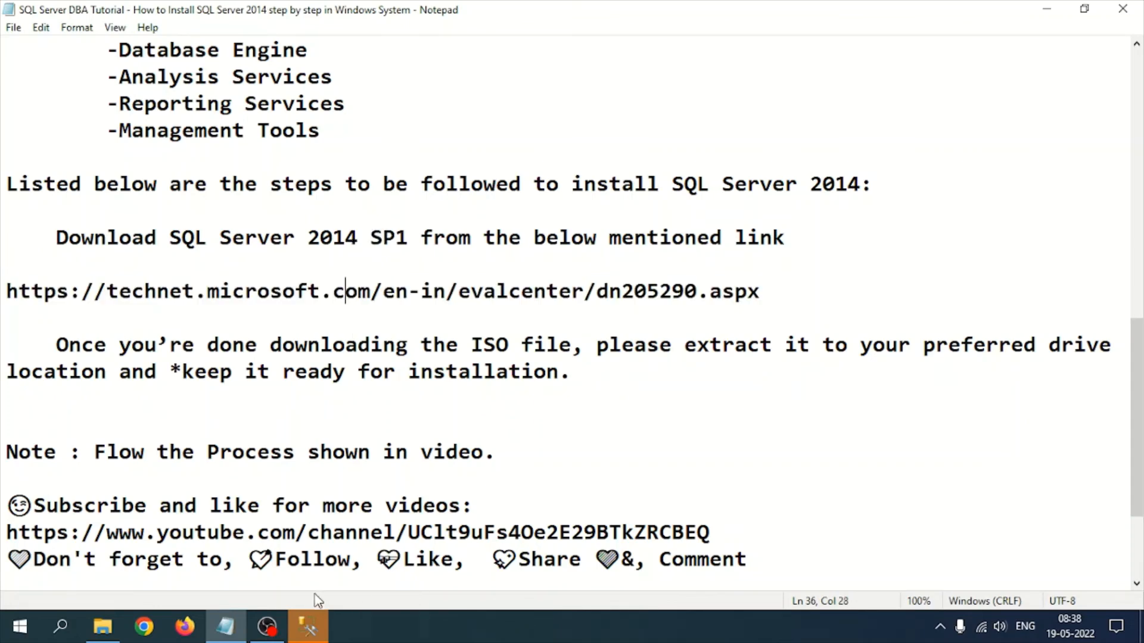
- Switch to SQL Server Management Studio and connect to the local Database Engine server with Windows Authentication
left_click(307, 633)
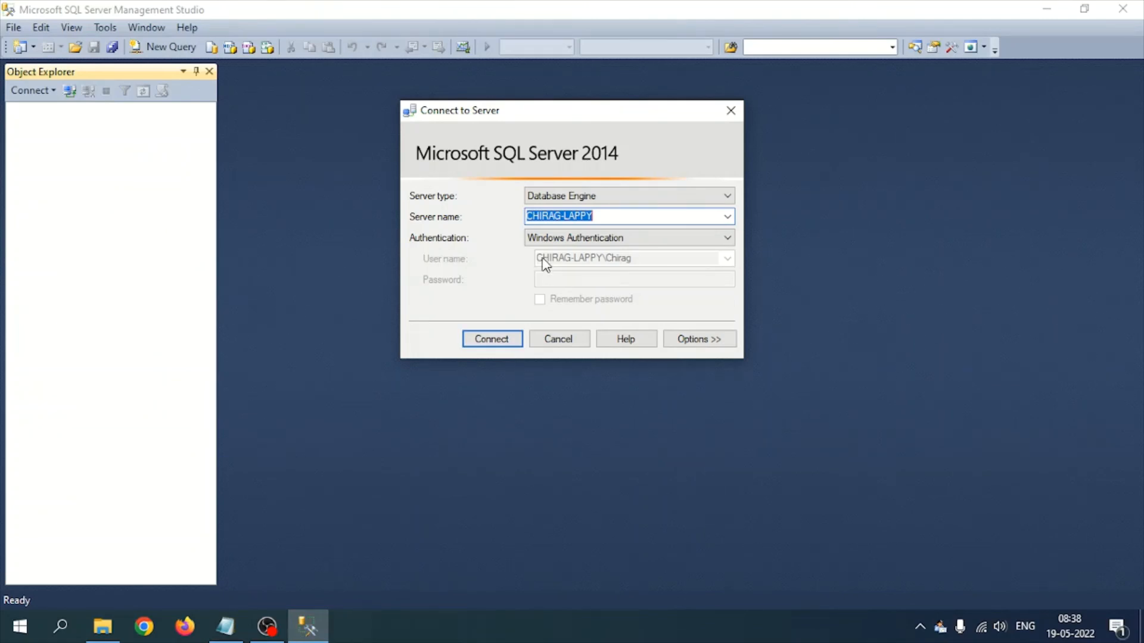
left_click(1107, 478)
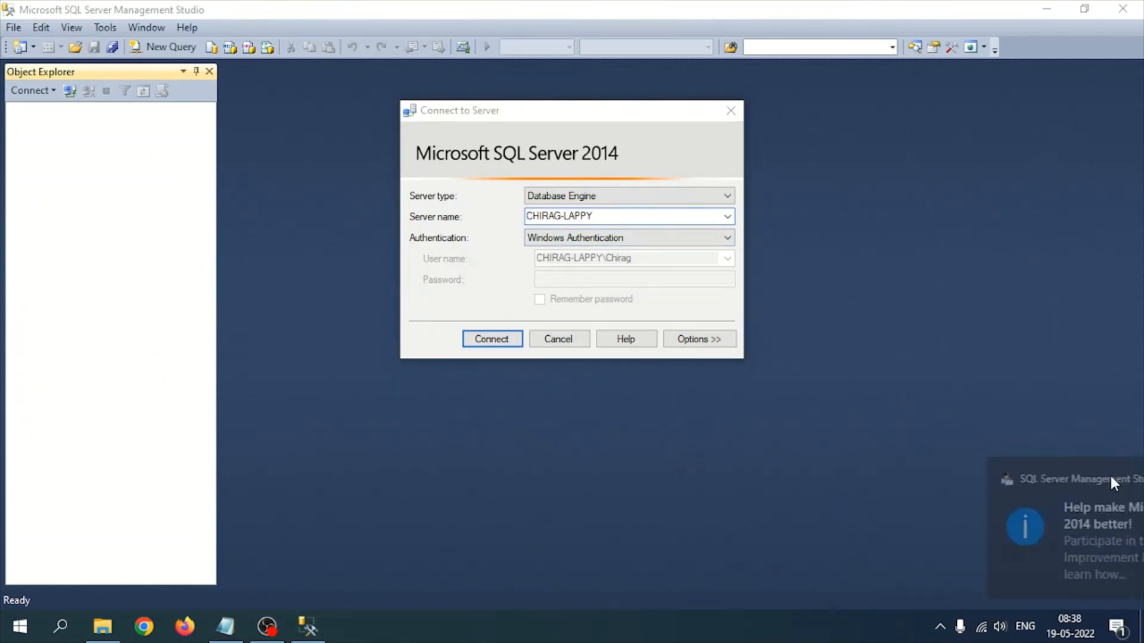
left_click(727, 218)
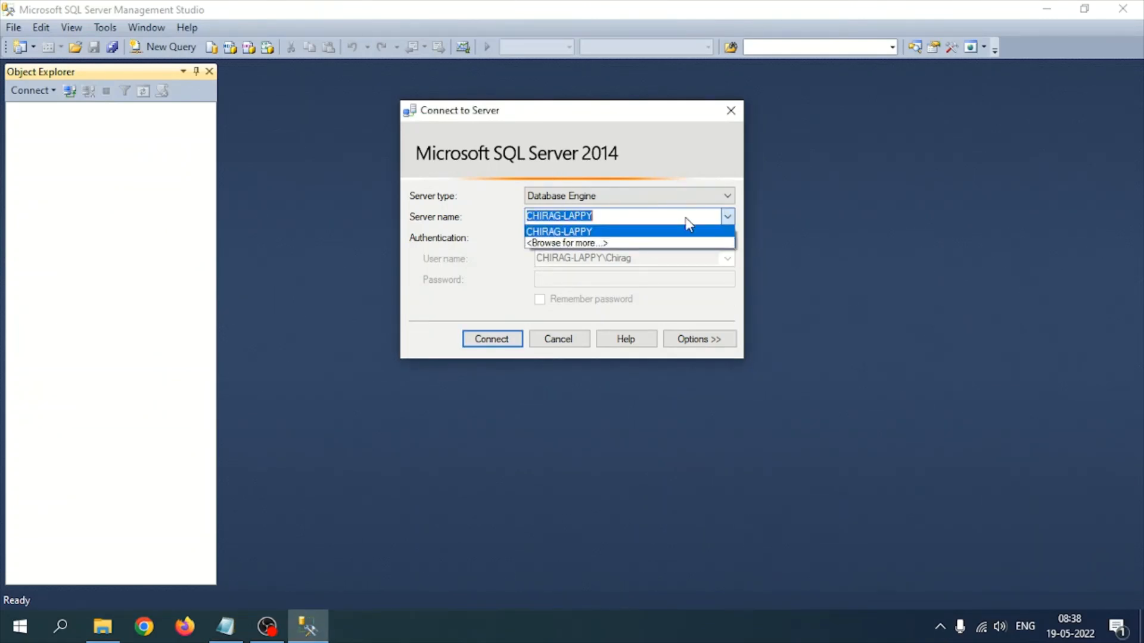
left_click(593, 232)
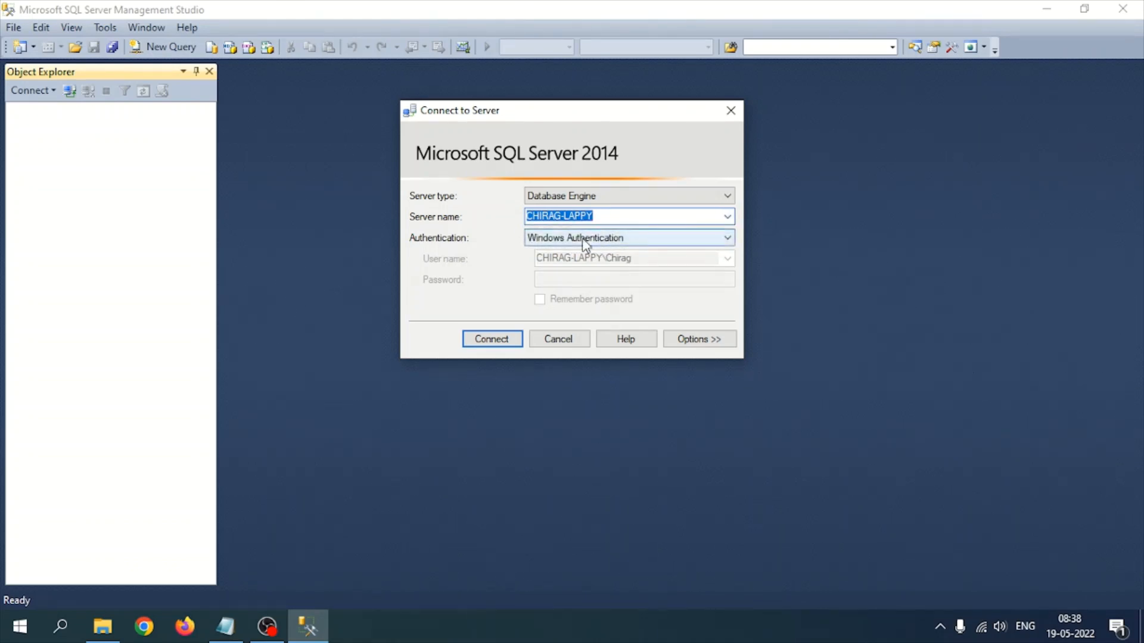
left_click(607, 238)
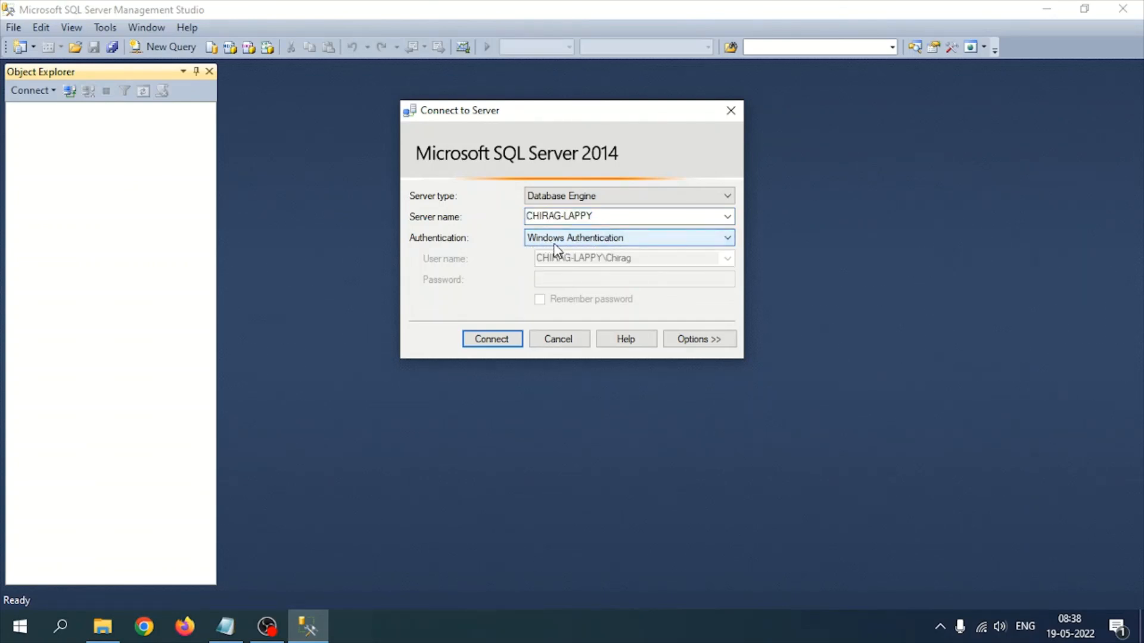
left_click(492, 342)
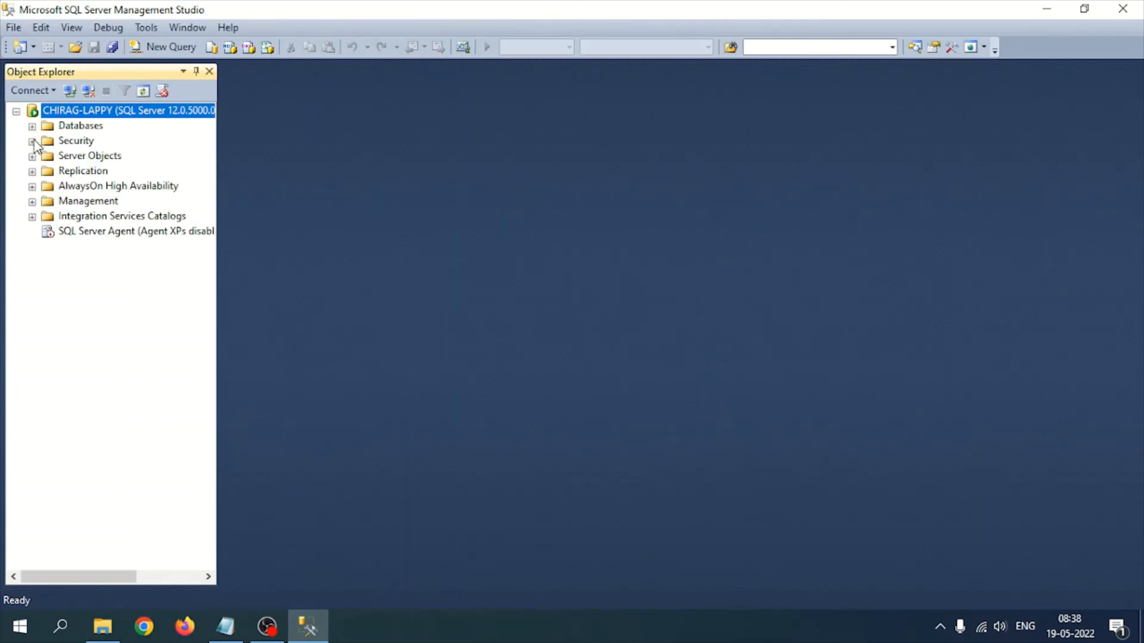
- Examine the contents of the Databases folder in Object Explorer and collapse it again
left_click(33, 127)
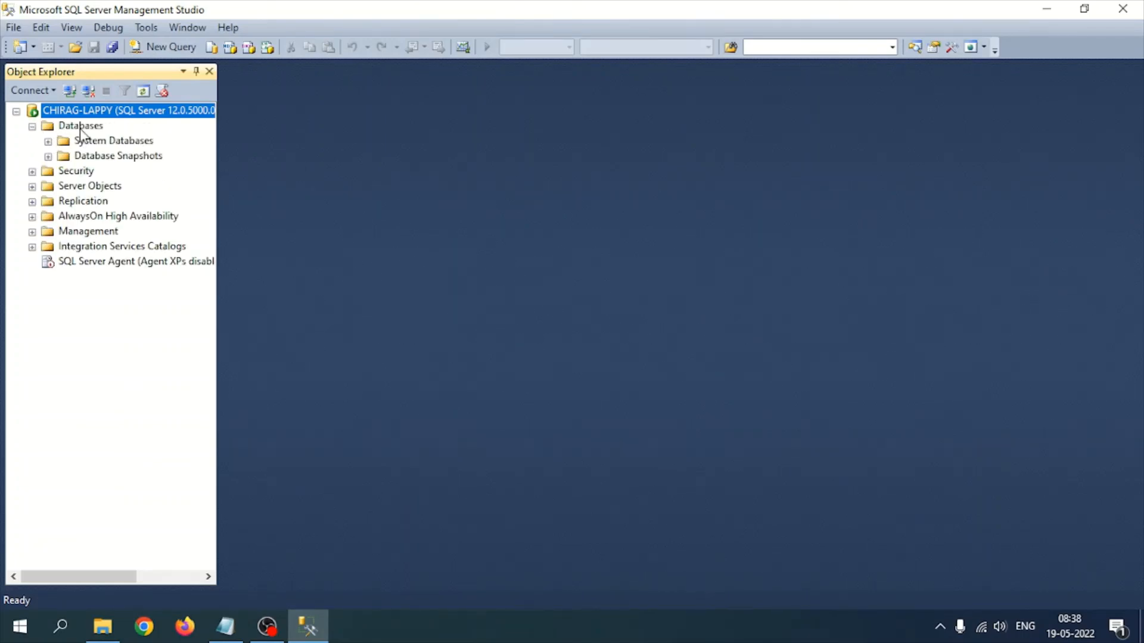
left_click(32, 127)
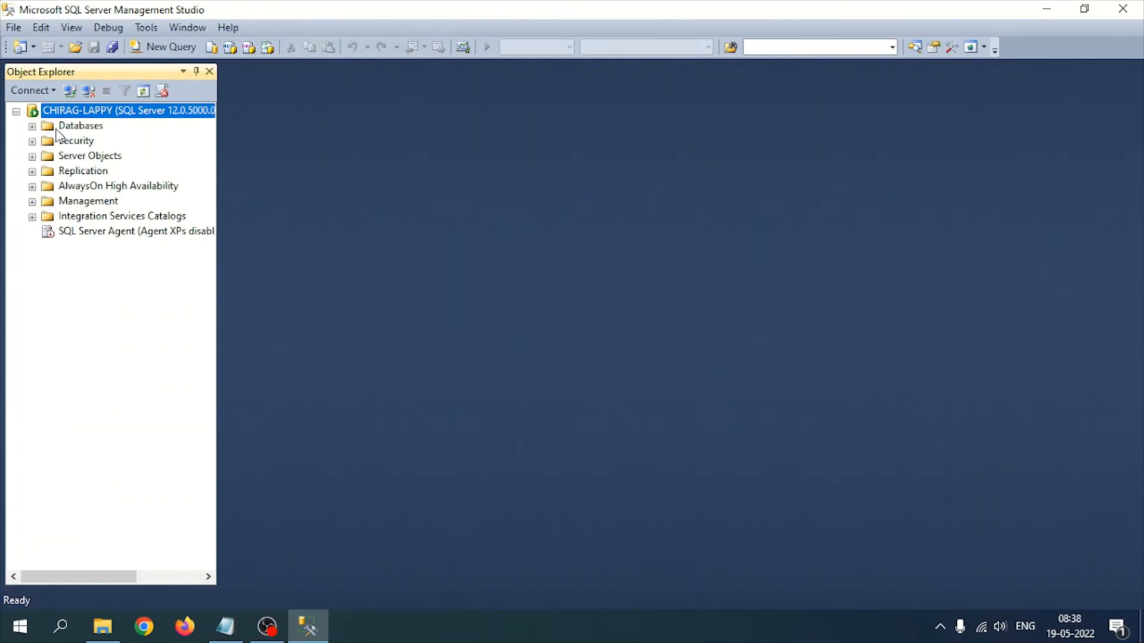
left_click(32, 127)
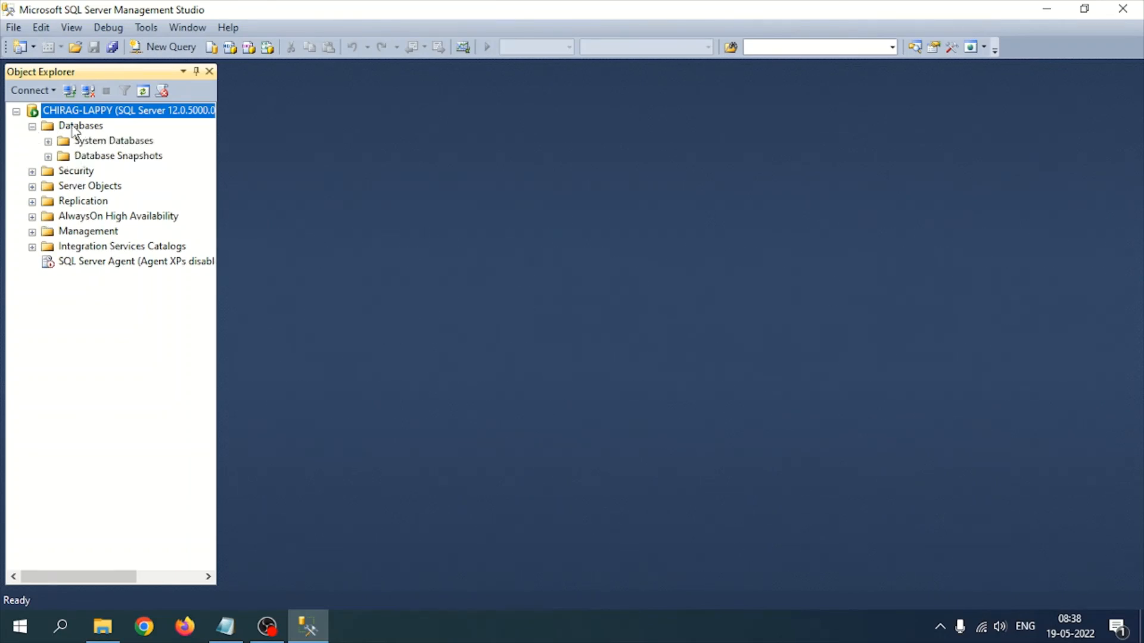
left_click(33, 127)
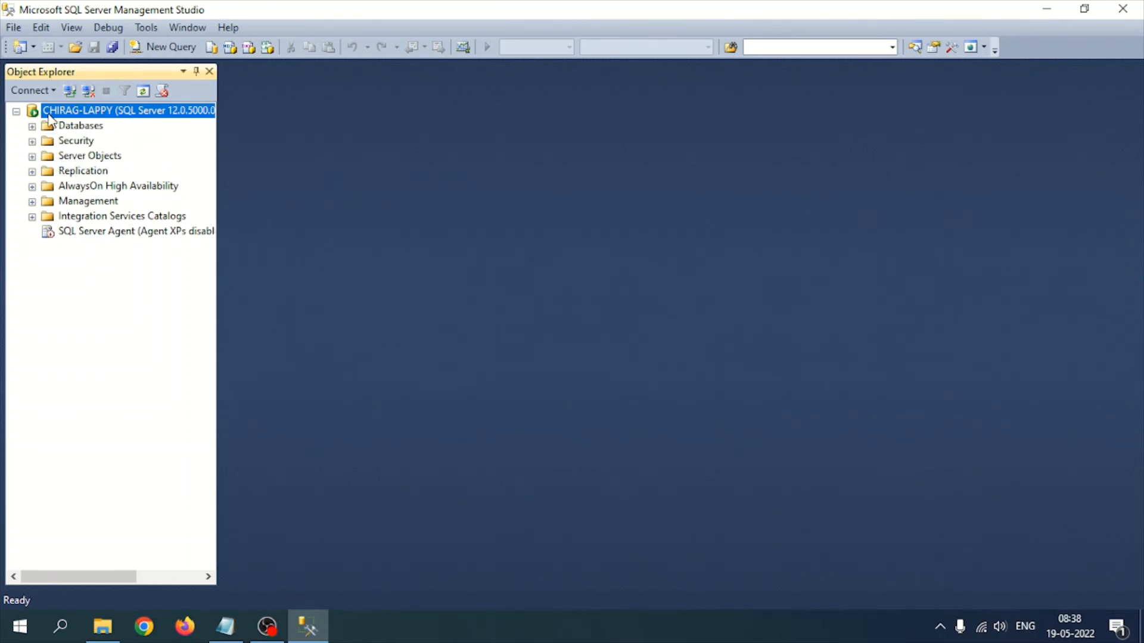
- Disconnect from the server and reconnect using SQL Server Authentication with the sa login and its account password
left_click(88, 91)
left_click(70, 91)
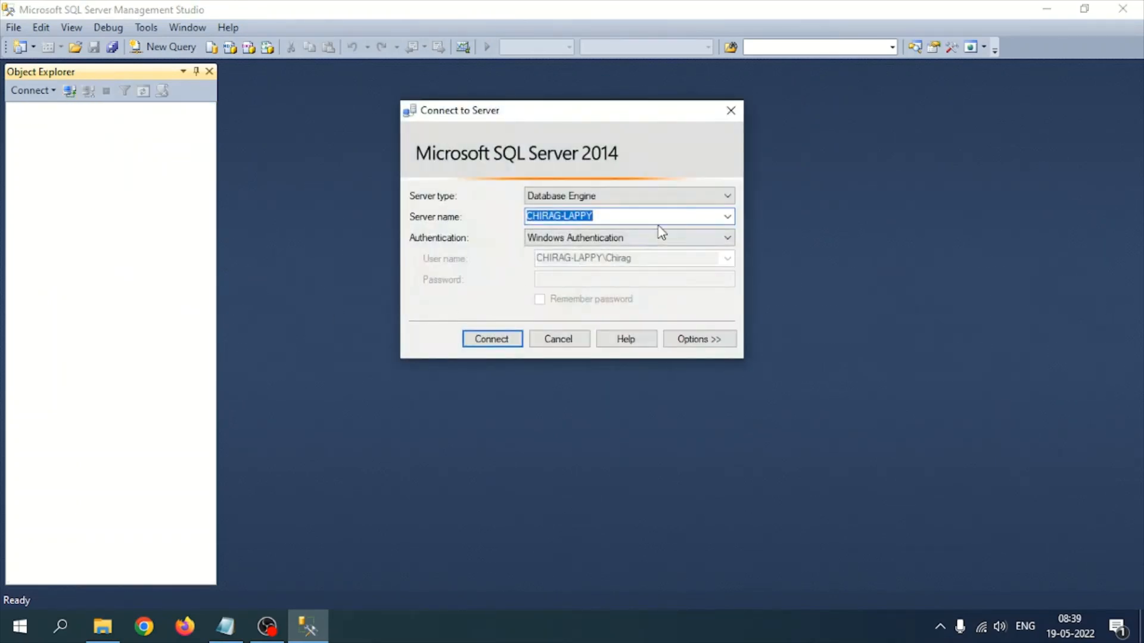
left_click(675, 235)
left_click(560, 263)
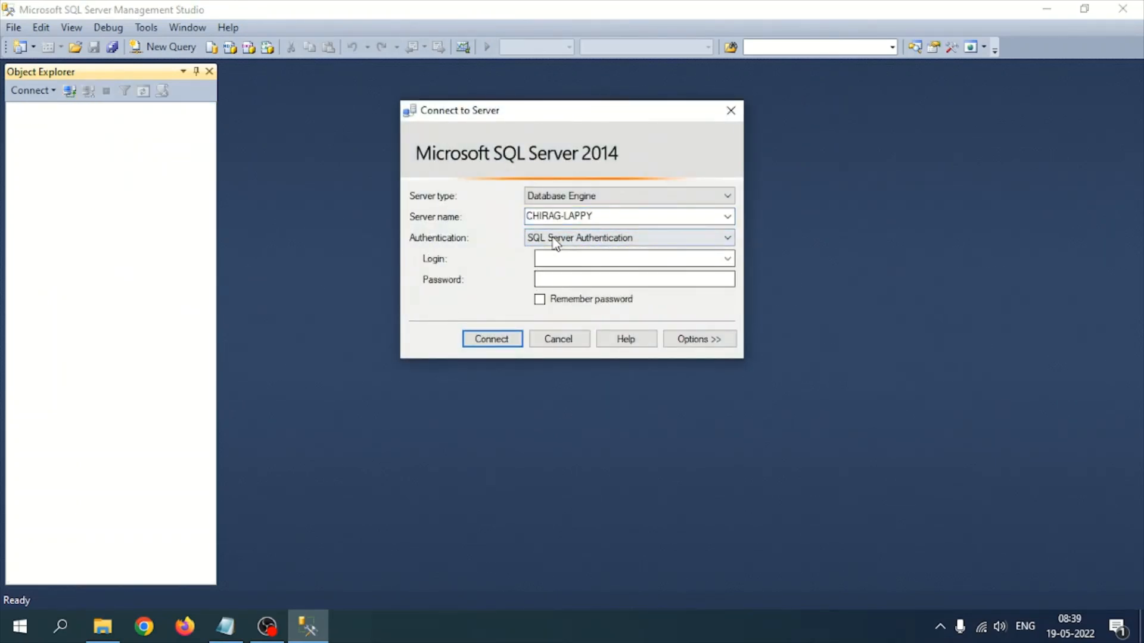
left_click(562, 259)
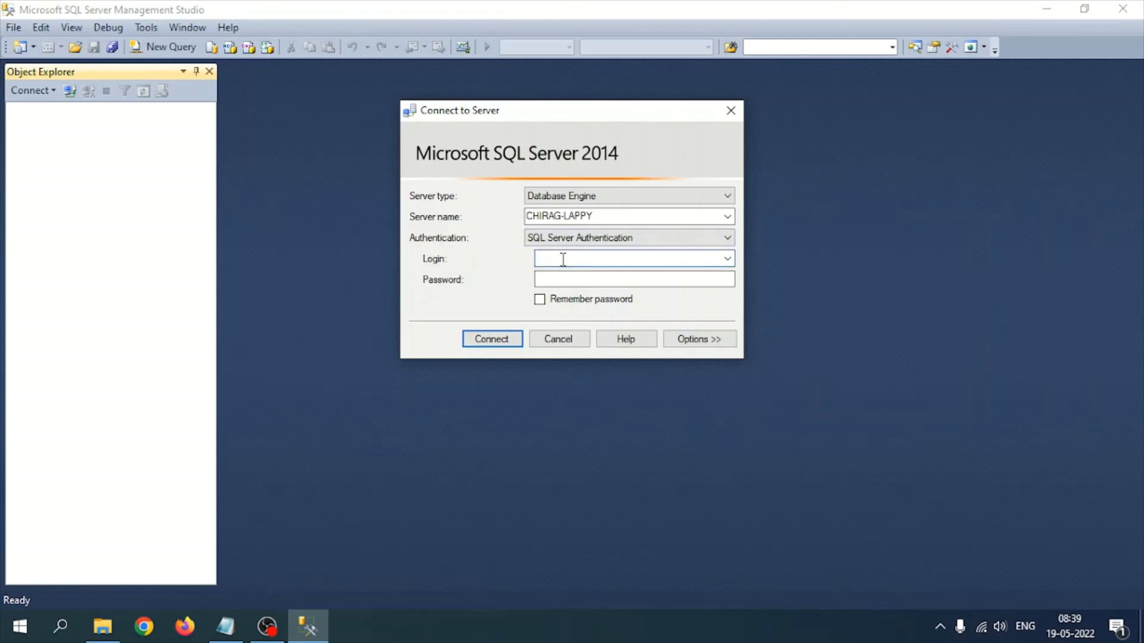
left_click_drag(554, 259, 509, 259)
left_click(554, 279)
left_click(488, 343)
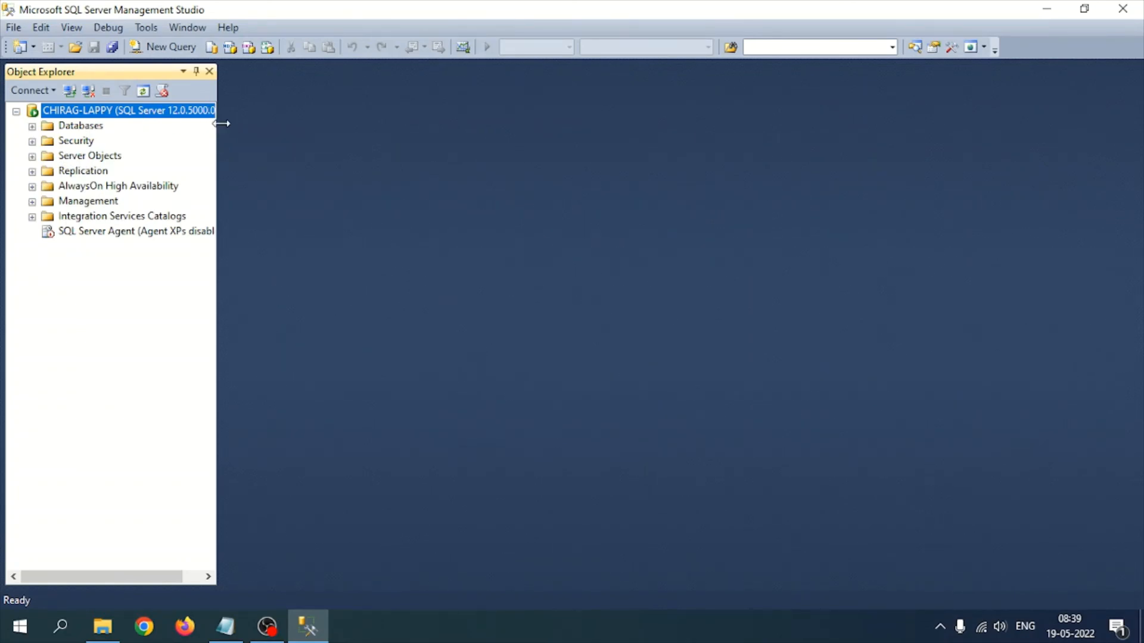
- Widen Object Explorer to show the full server name, and start the SQL Server Agent service, confirming the request
left_click_drag(219, 123, 322, 128)
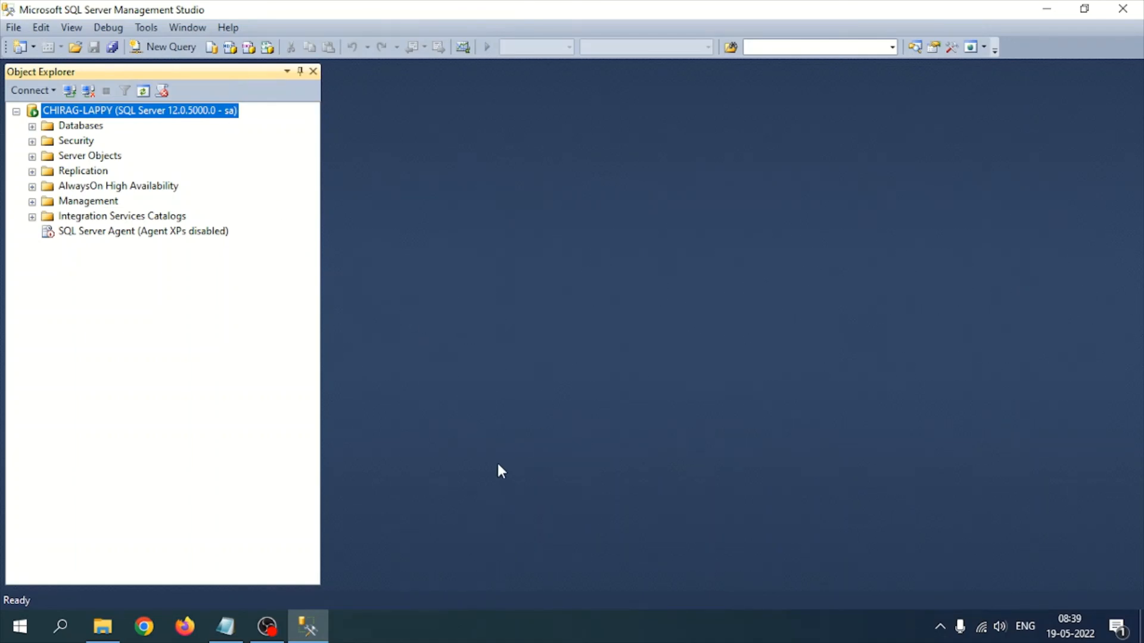
right_click(87, 231)
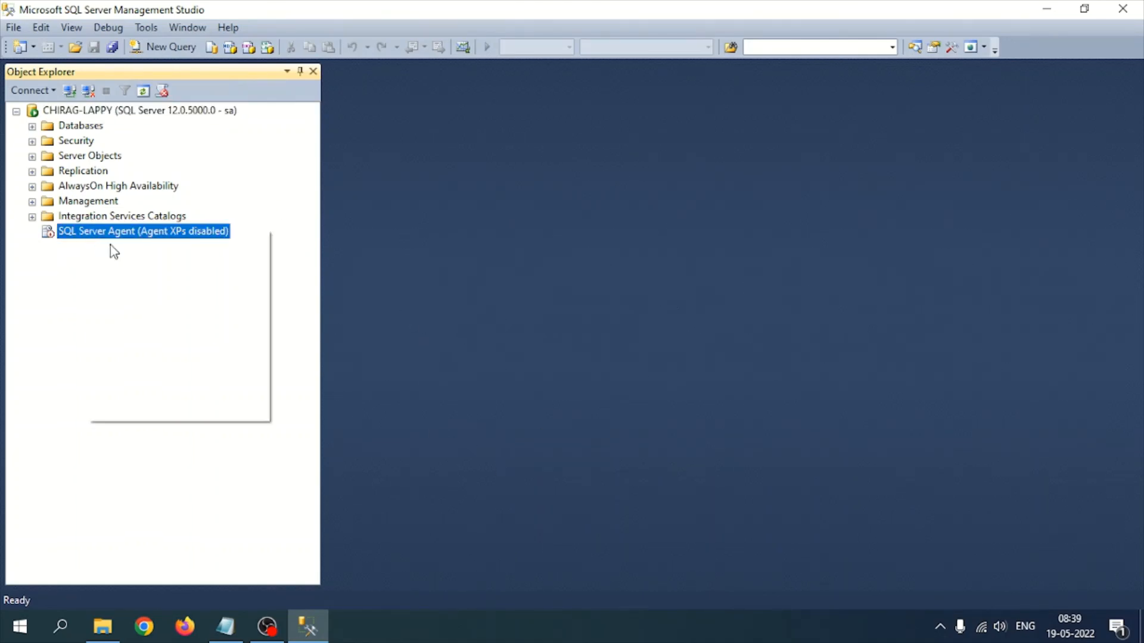
left_click(145, 288)
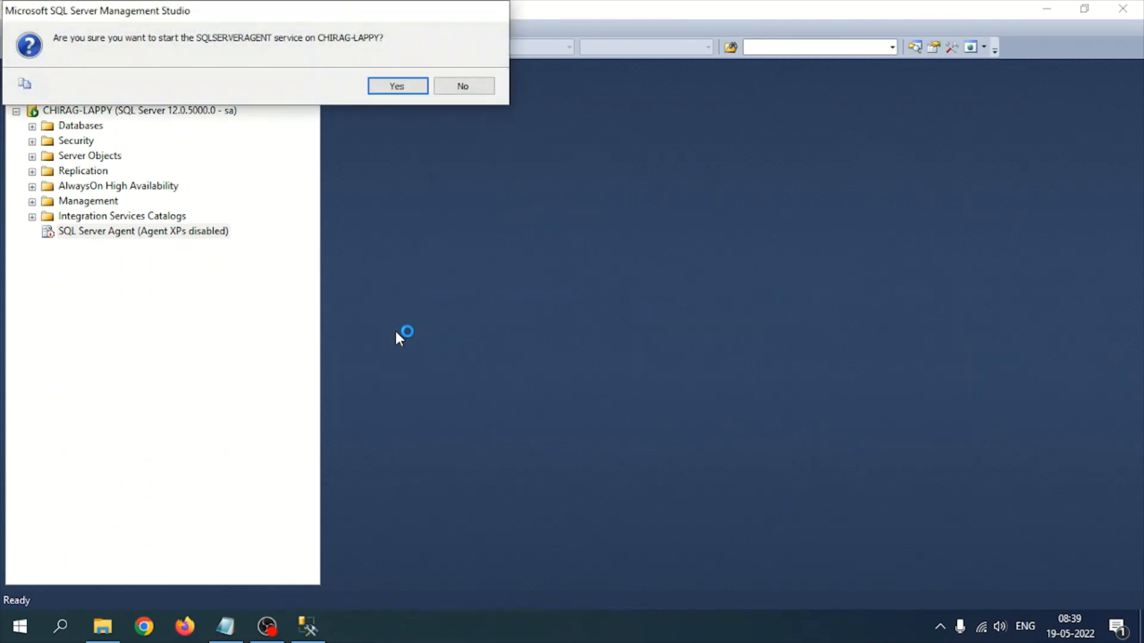
left_click(390, 86)
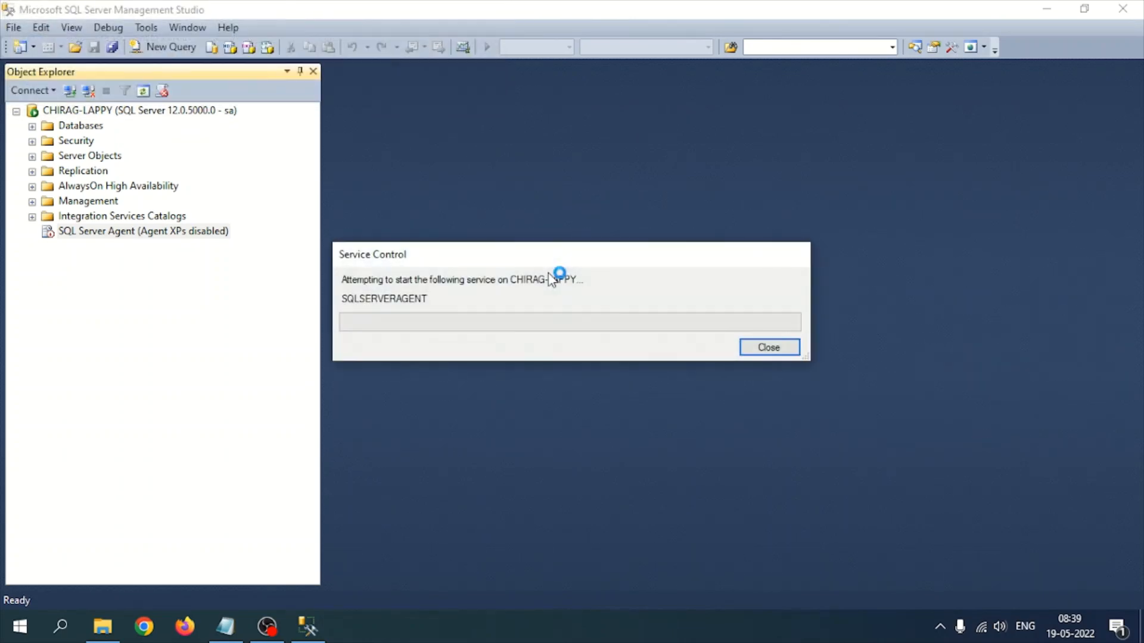